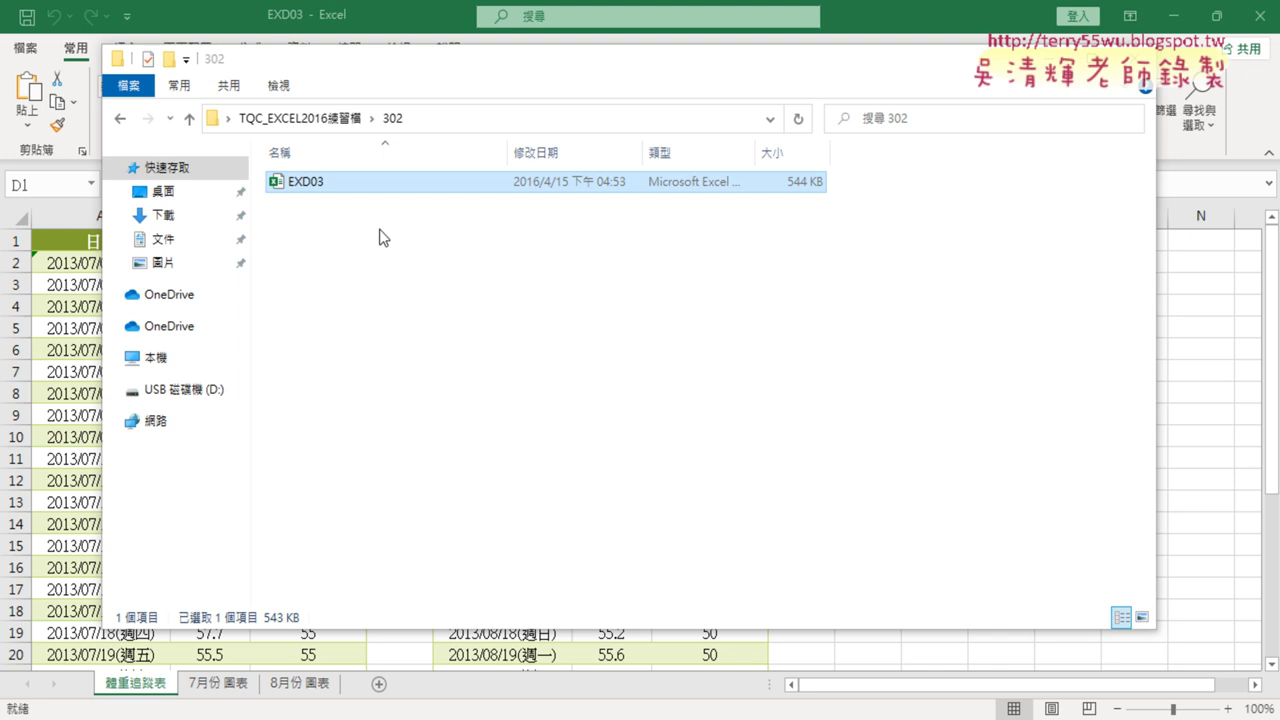
Step: Close the 302 folder window so the EXD03 workbook shows in Excel
click(68, 398)
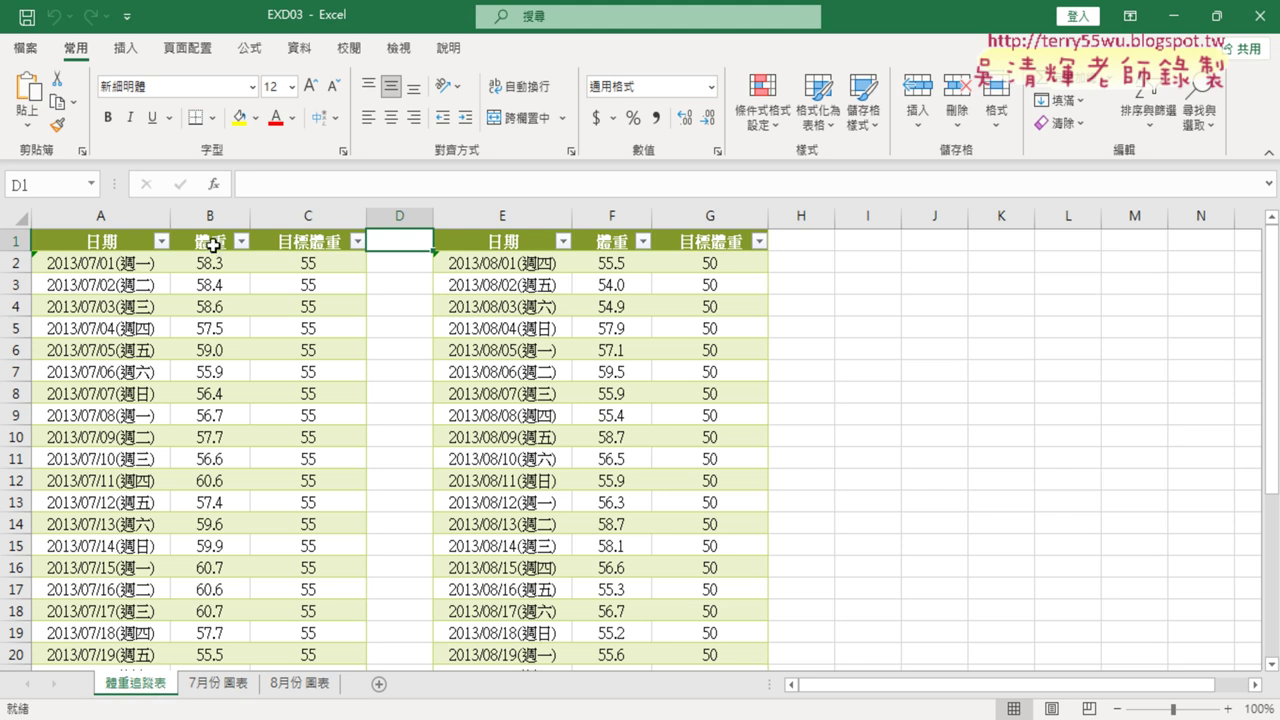
click(210, 218)
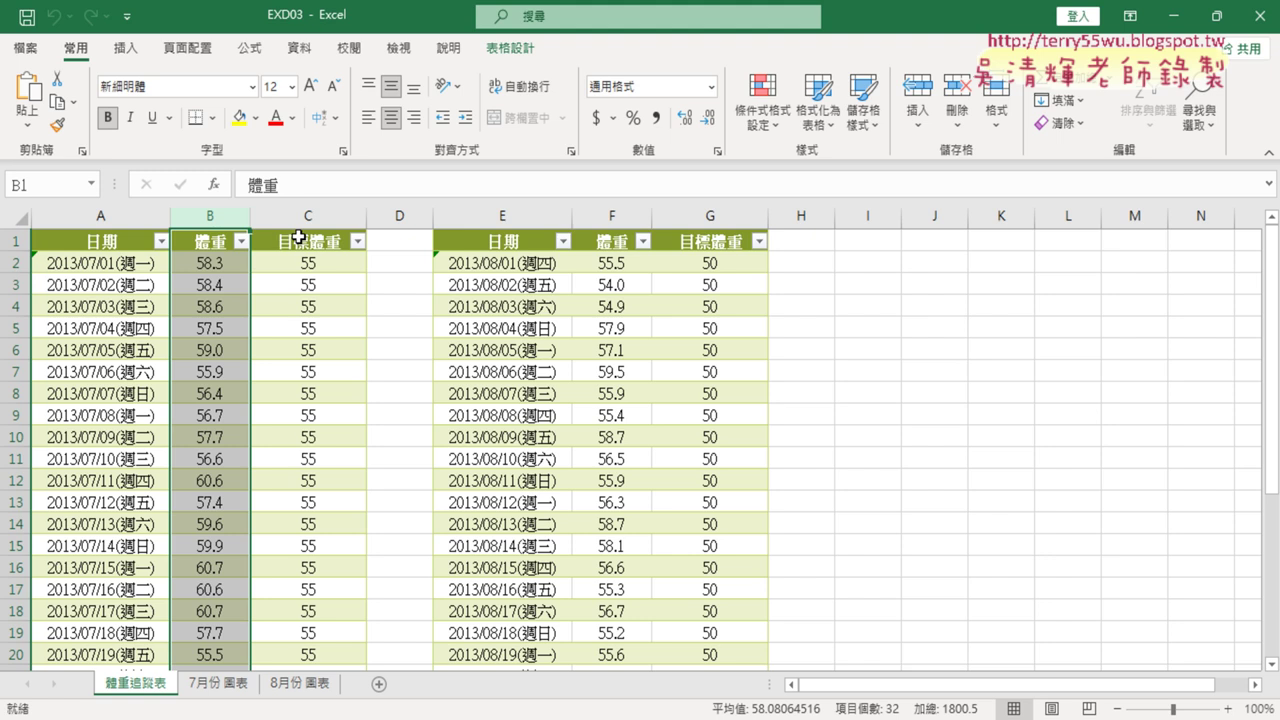
click(322, 218)
click(220, 683)
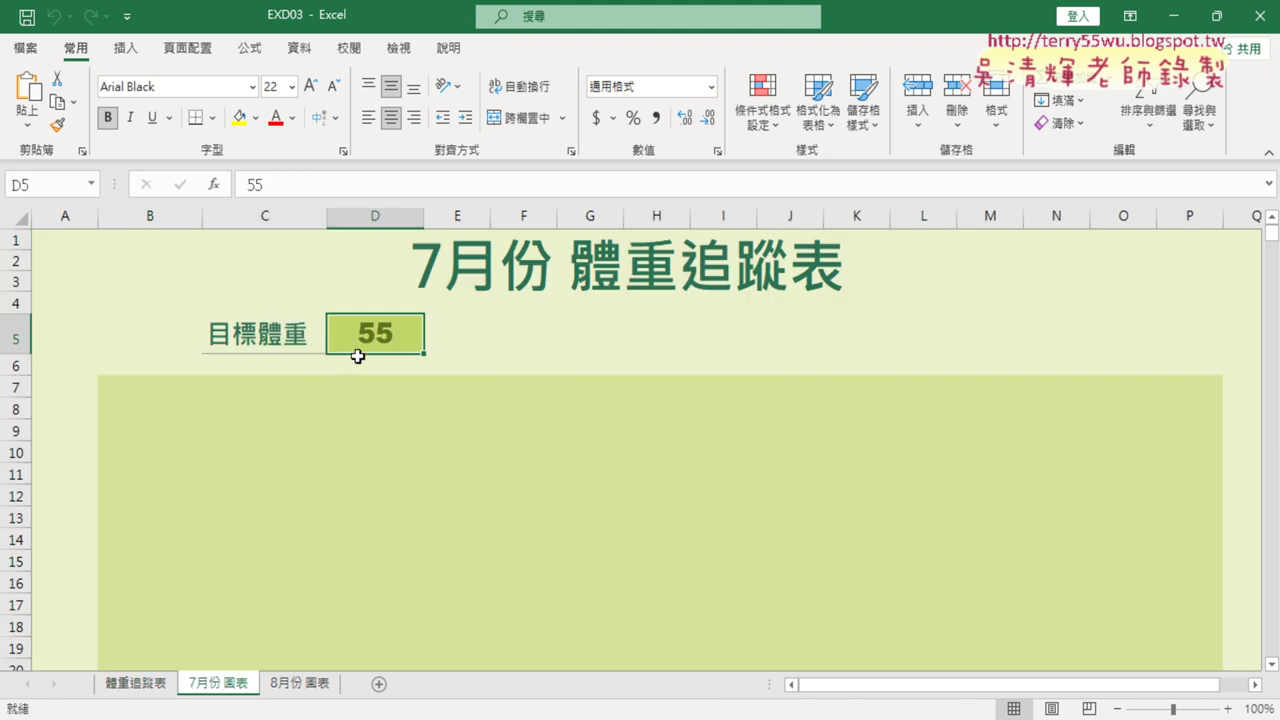
click(150, 688)
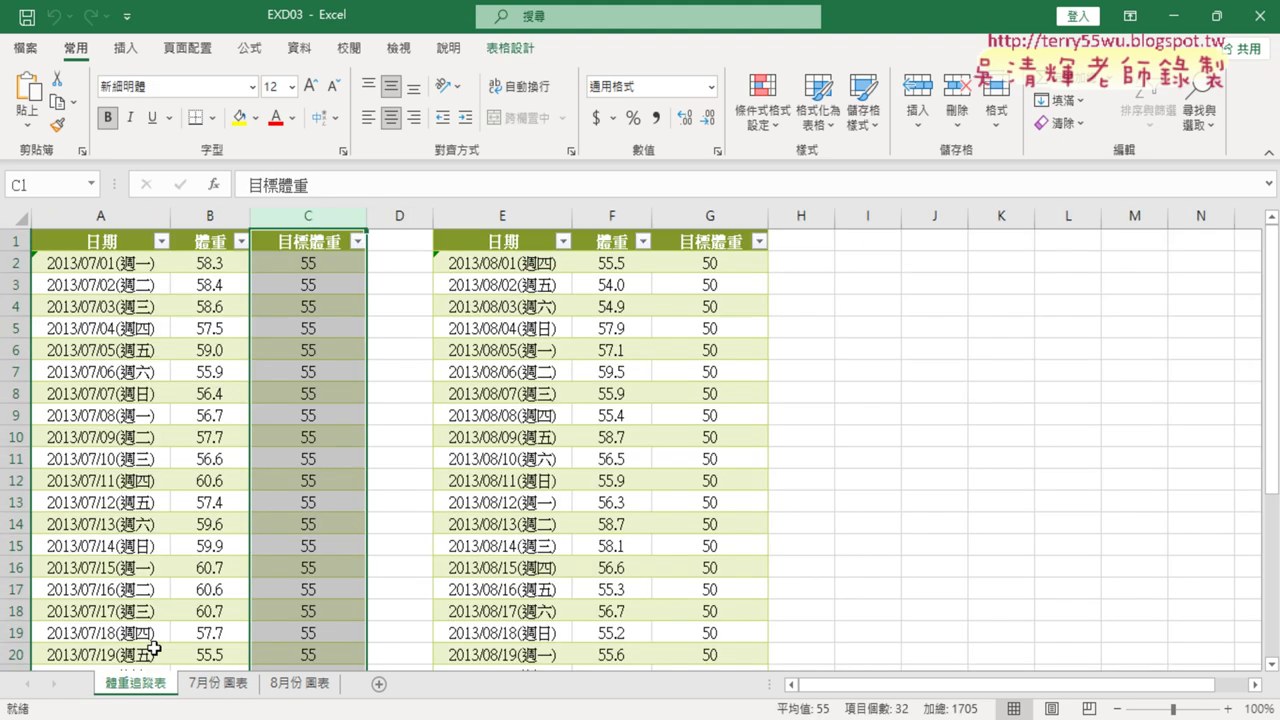
click(207, 265)
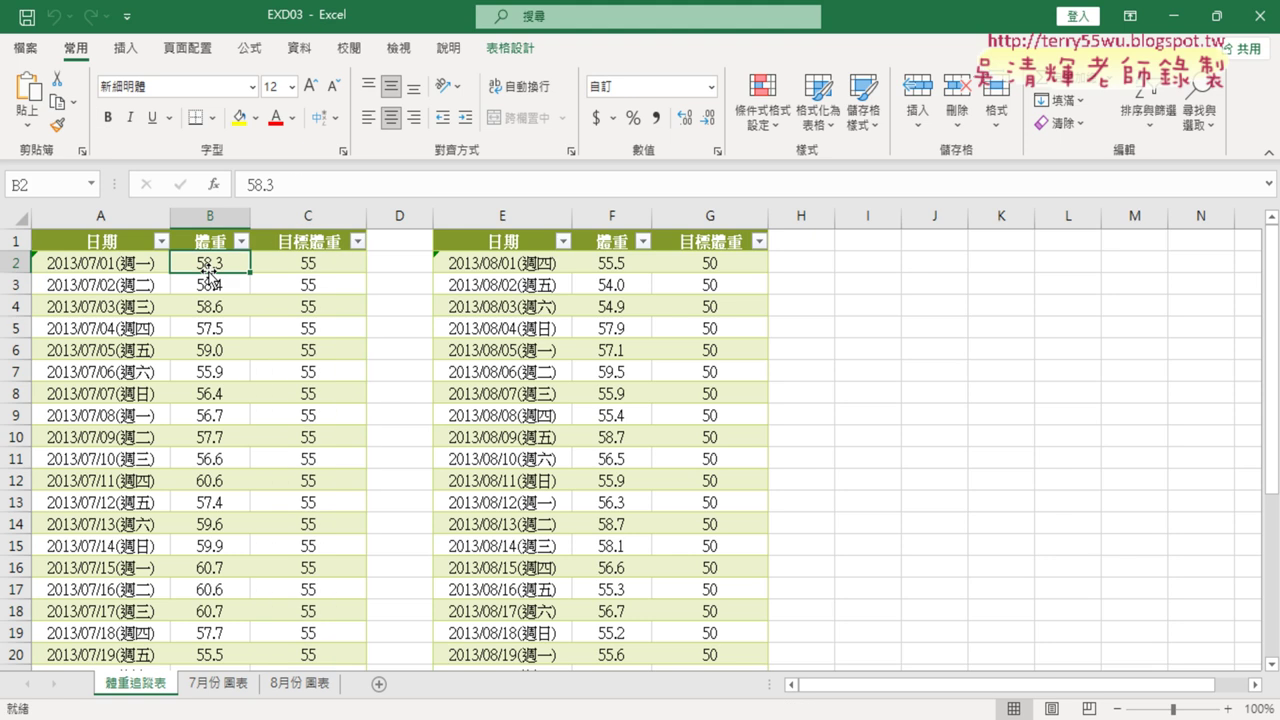
key(Down)
key(Down)
key(Down)
key(Down)
key(Down)
key(Down)
key(Down)
key(Down)
key(Down)
key(Down)
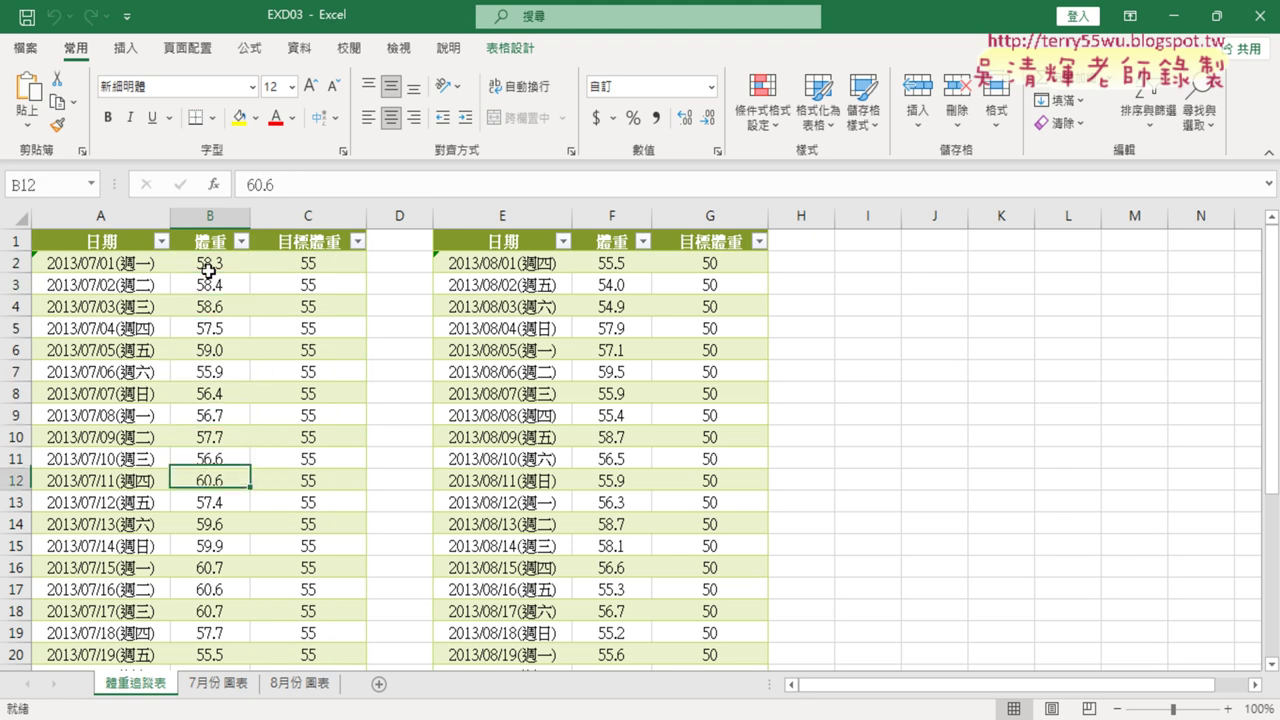
key(Down)
key(Down)
key(Down)
key(Down)
key(Down)
key(Down)
key(Down)
key(Down)
key(Down)
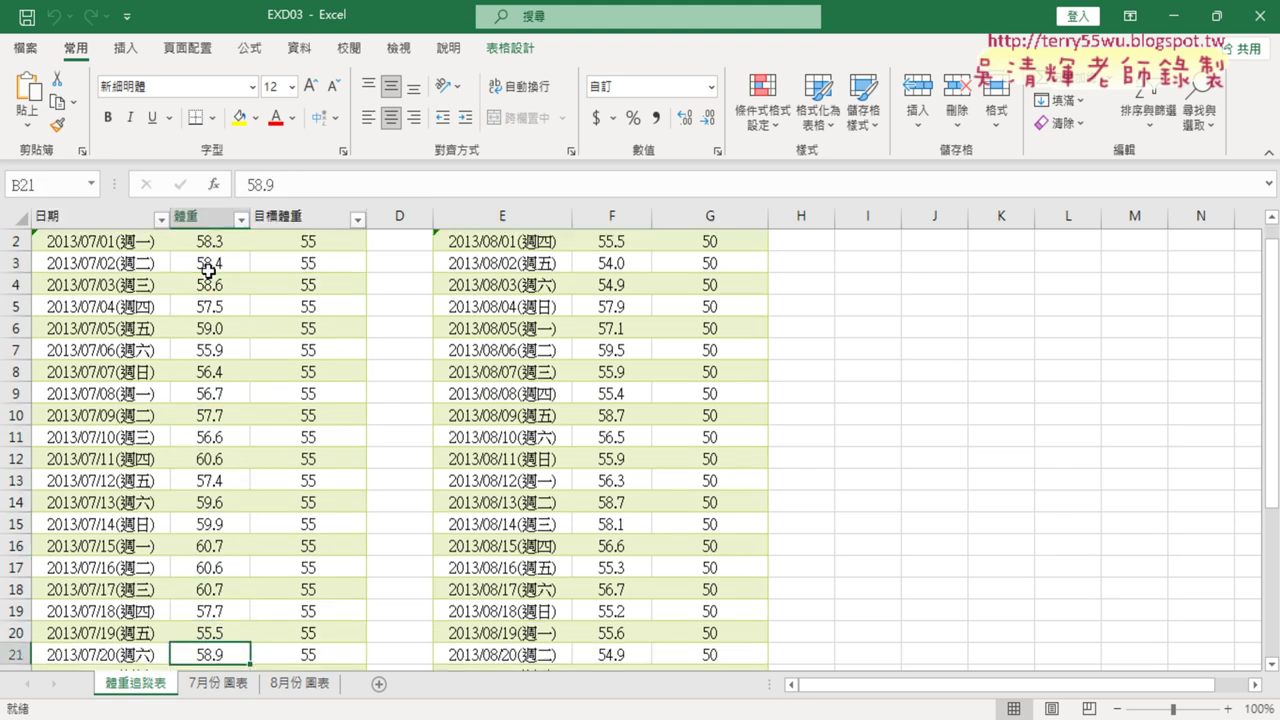
key(Up)
key(Up)
key(Up)
key(Up)
key(Up)
key(Up)
key(Up)
key(Up)
key(Up)
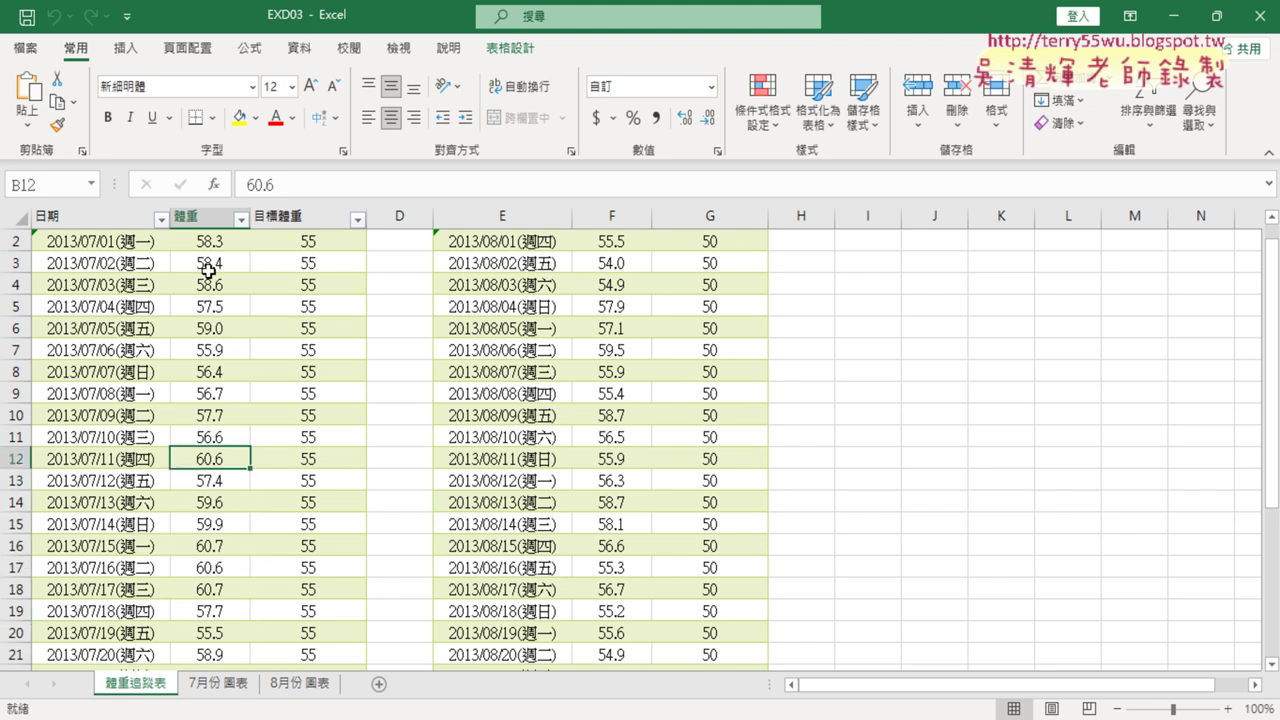
key(Up)
key(Up)
key(Down)
key(Down)
key(Down)
key(Down)
key(Down)
key(Down)
key(Down)
key(Down)
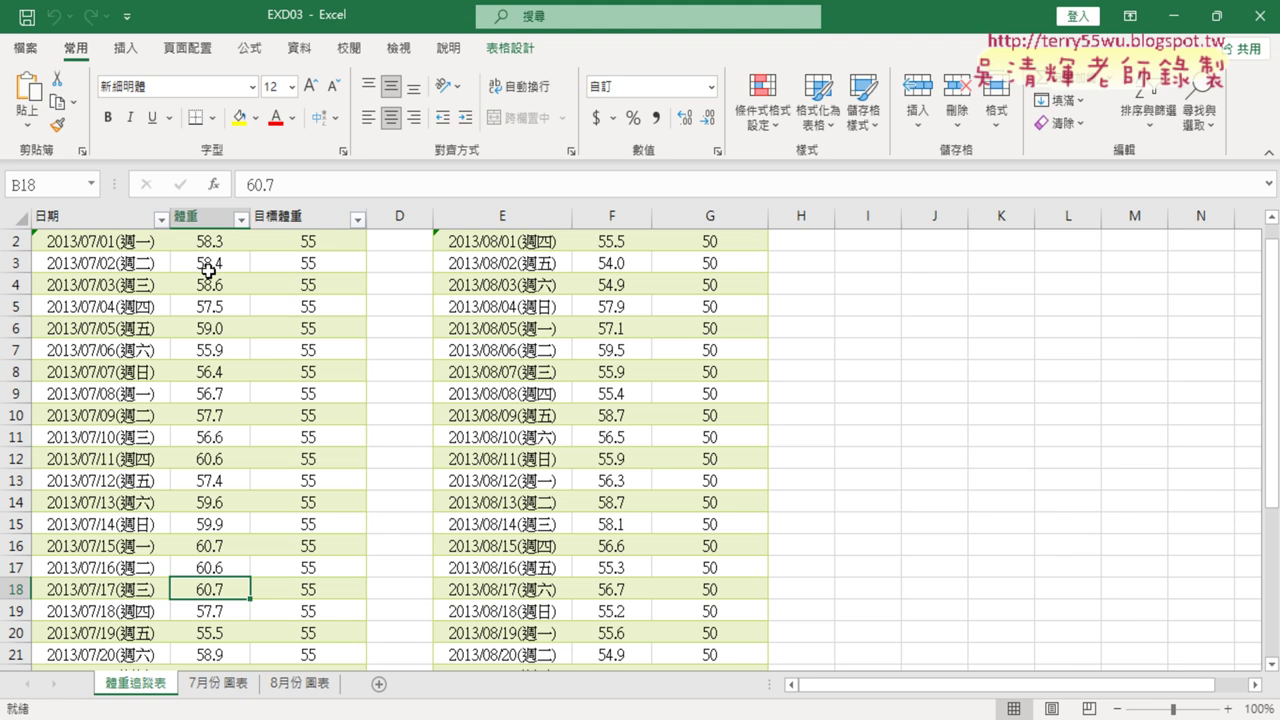
key(Up)
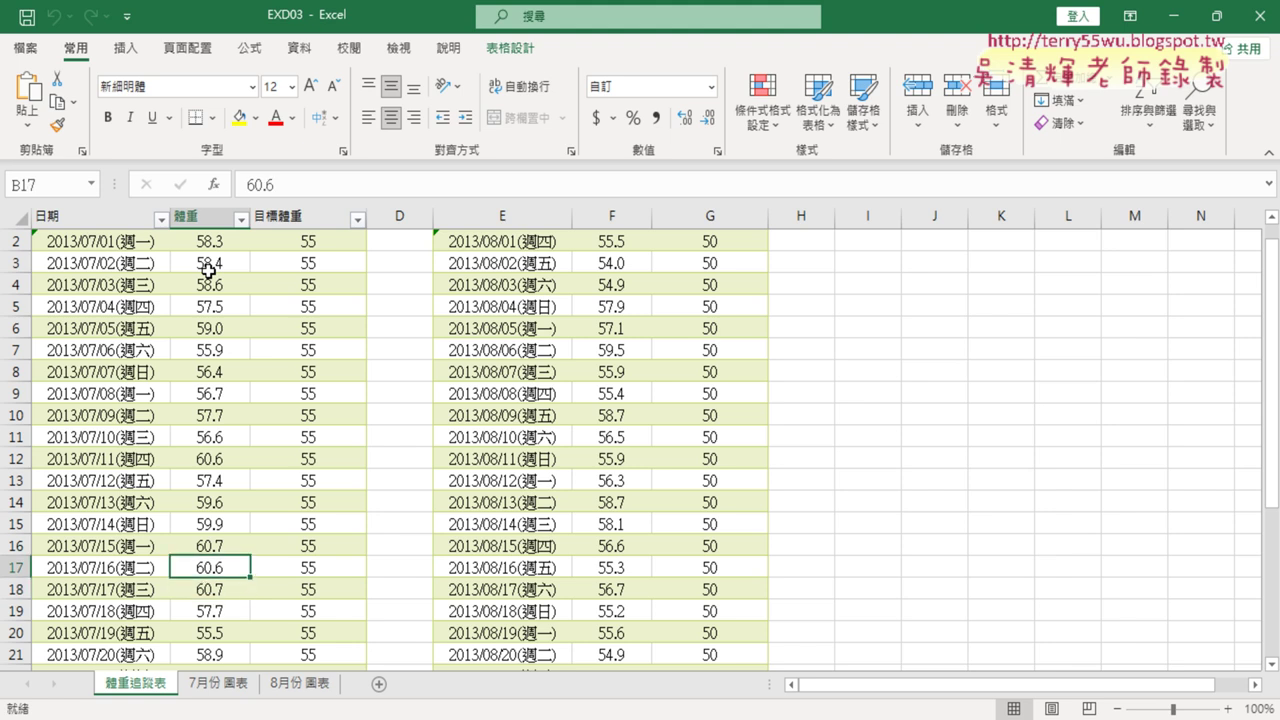
key(ctrl+Up)
key(Up)
key(Left)
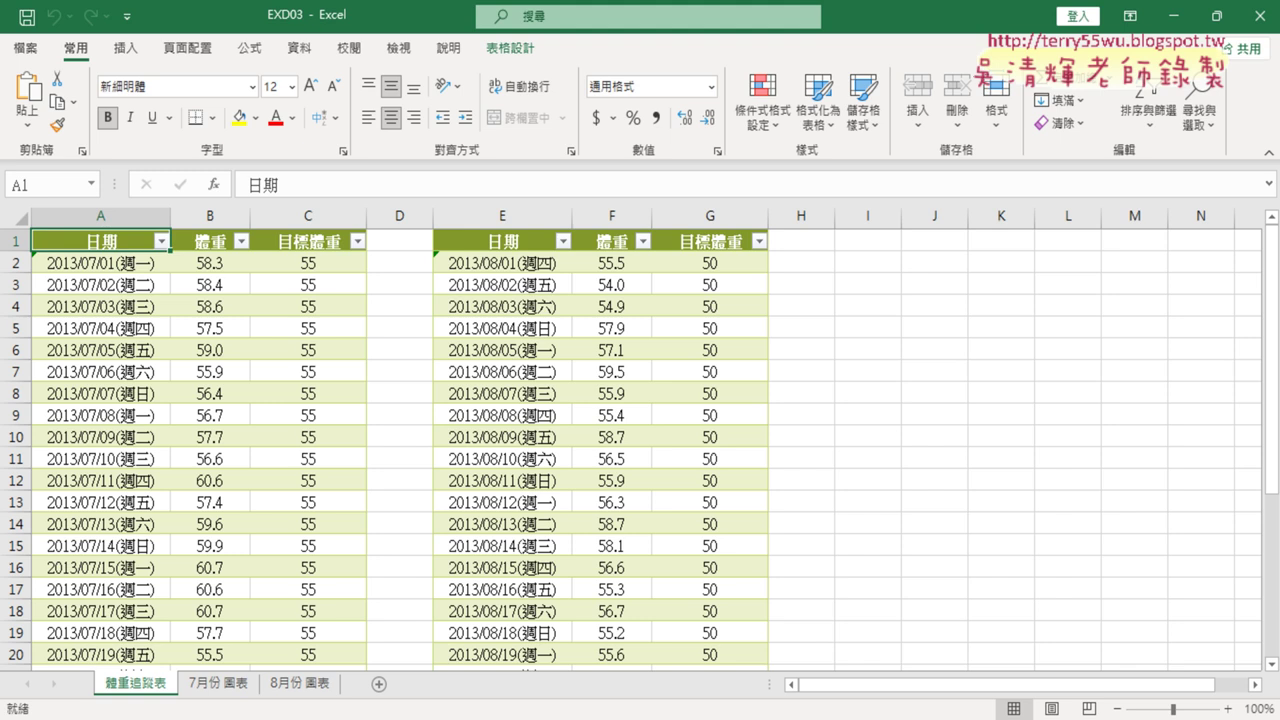
Step: Bring TQC_EXCEL2016題目.pdf forward and scroll to task 302 on page 15
click(576, 692)
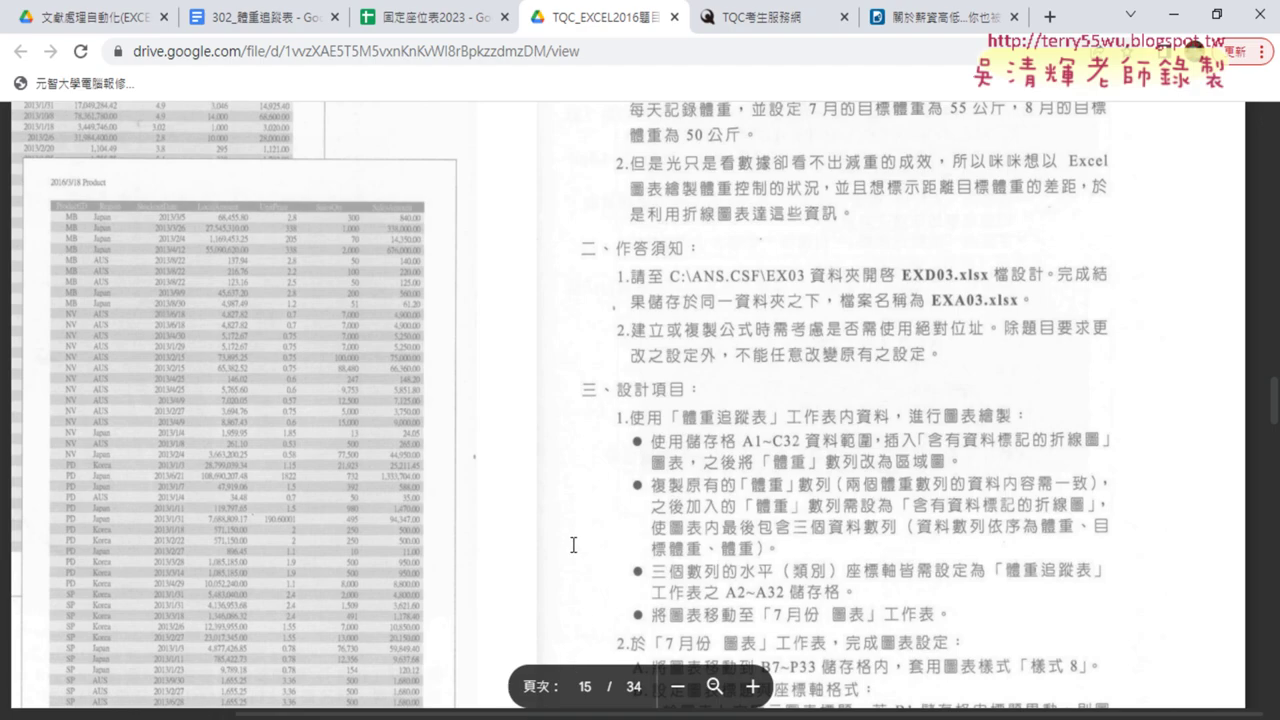
scroll(698, 500, up, 2)
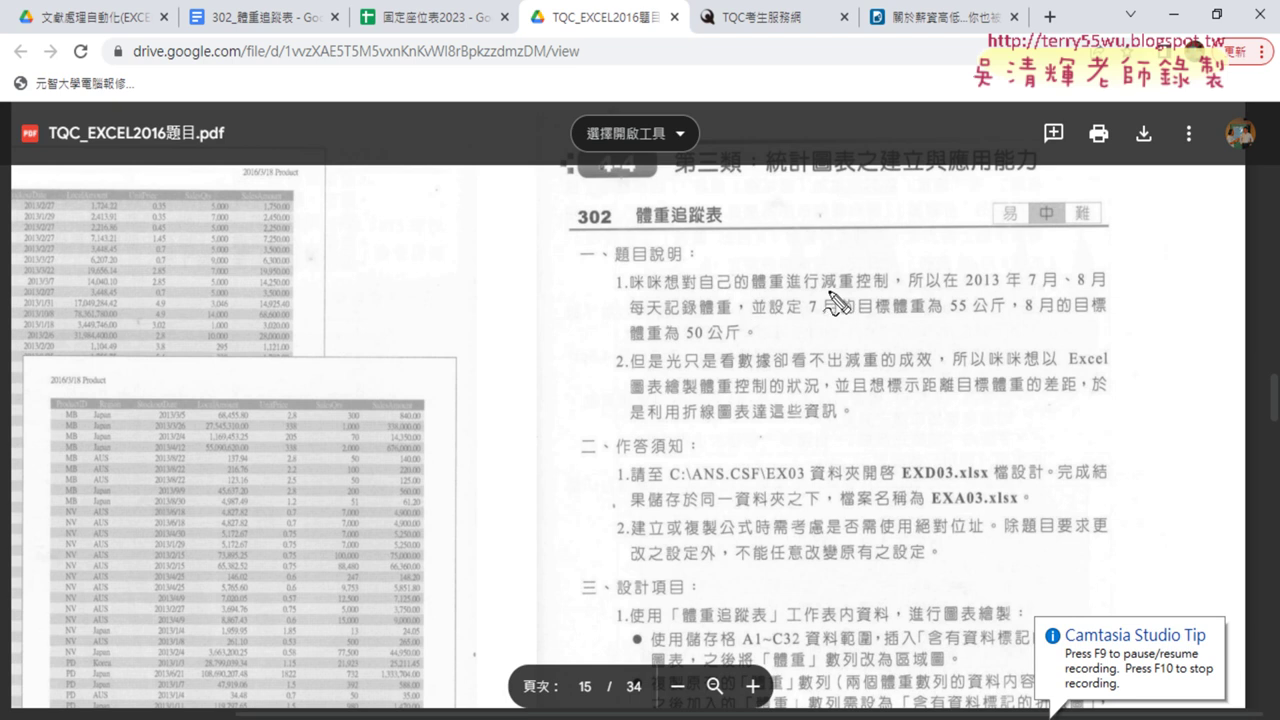
Step: Underline 減重控制, 7月/8月, 記錄體重, targets 55 and 50公斤, and 折線圖表 in the task
drag(828, 291, 886, 292)
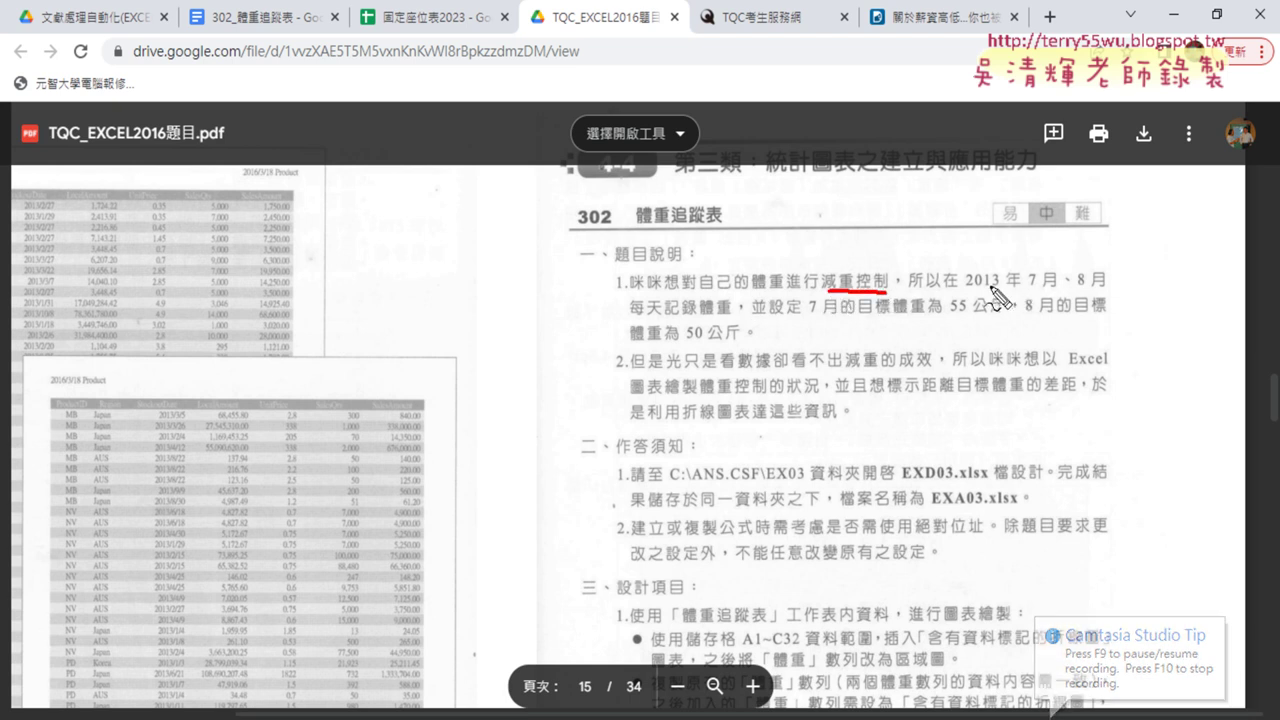
drag(1030, 290, 1106, 290)
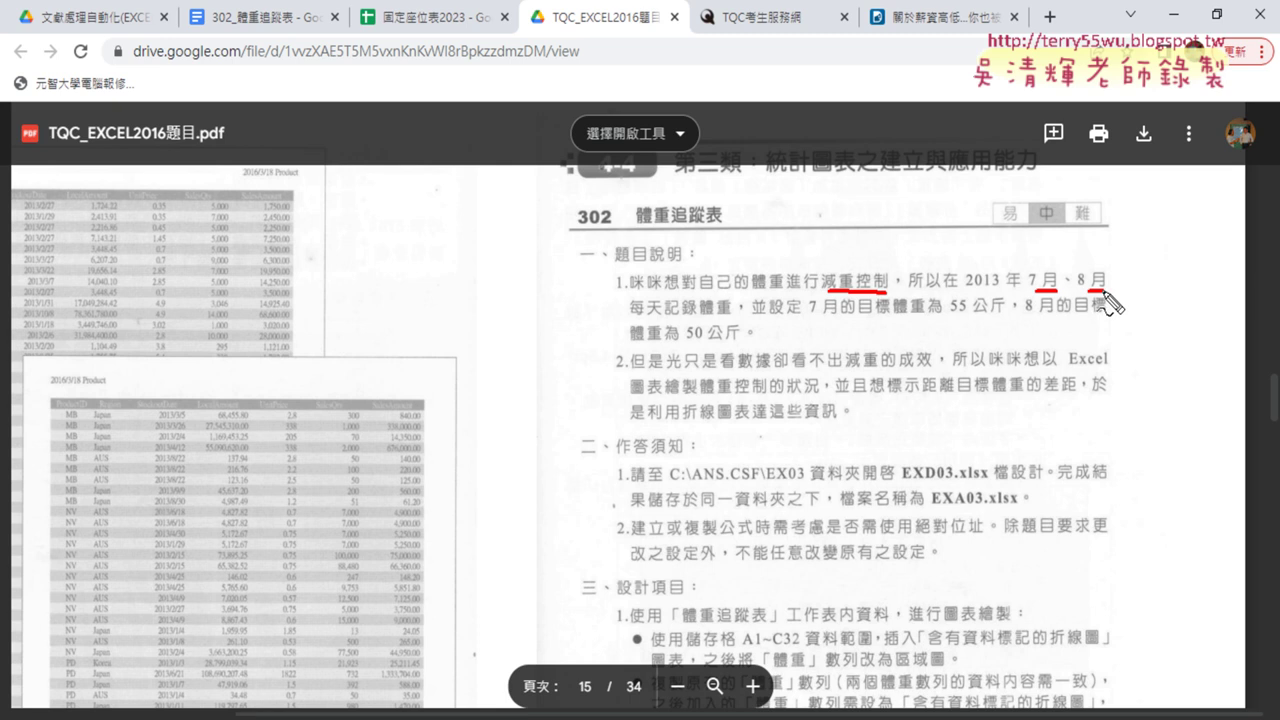
drag(666, 321, 742, 322)
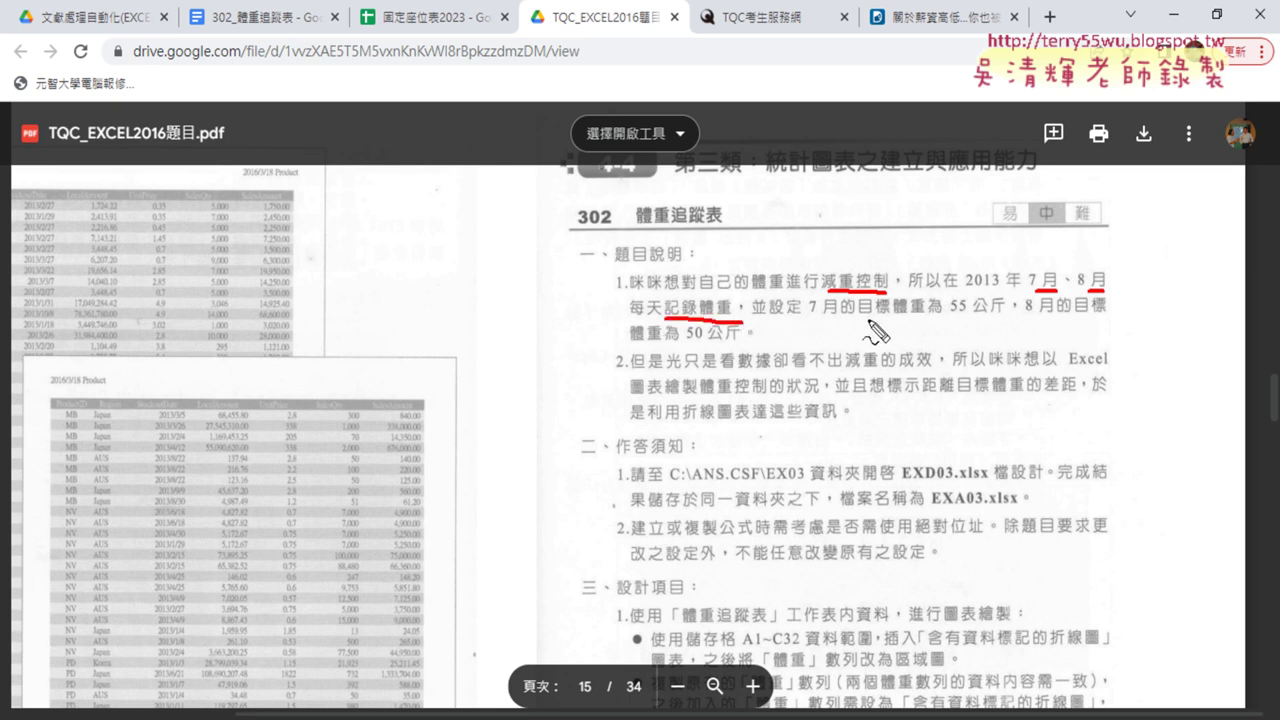
drag(814, 314, 854, 310)
drag(952, 312, 976, 311)
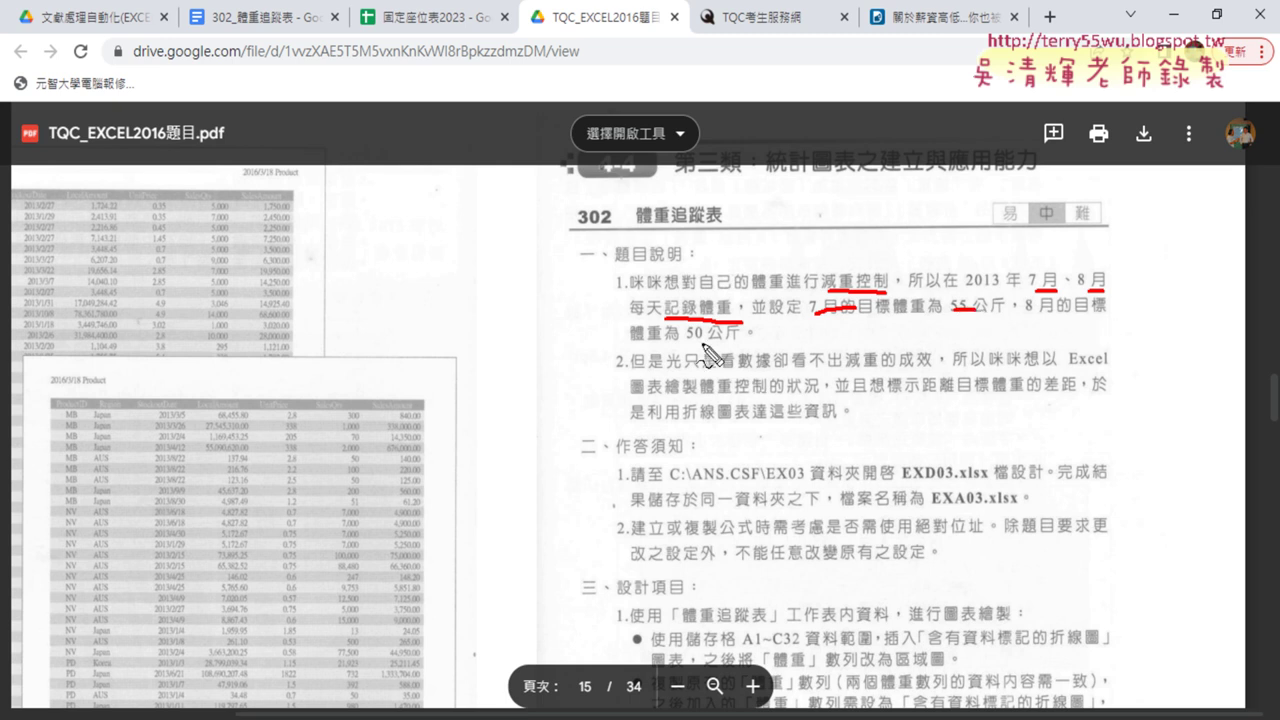
drag(686, 343, 740, 342)
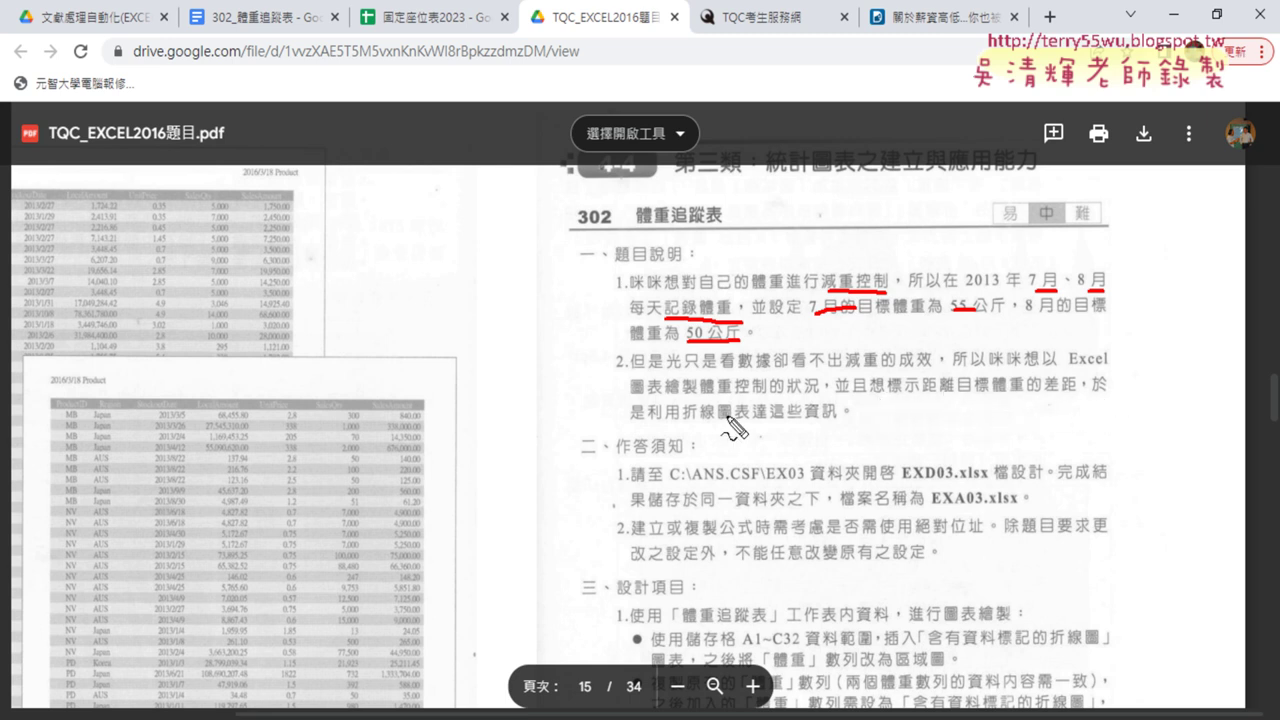
drag(684, 425, 740, 427)
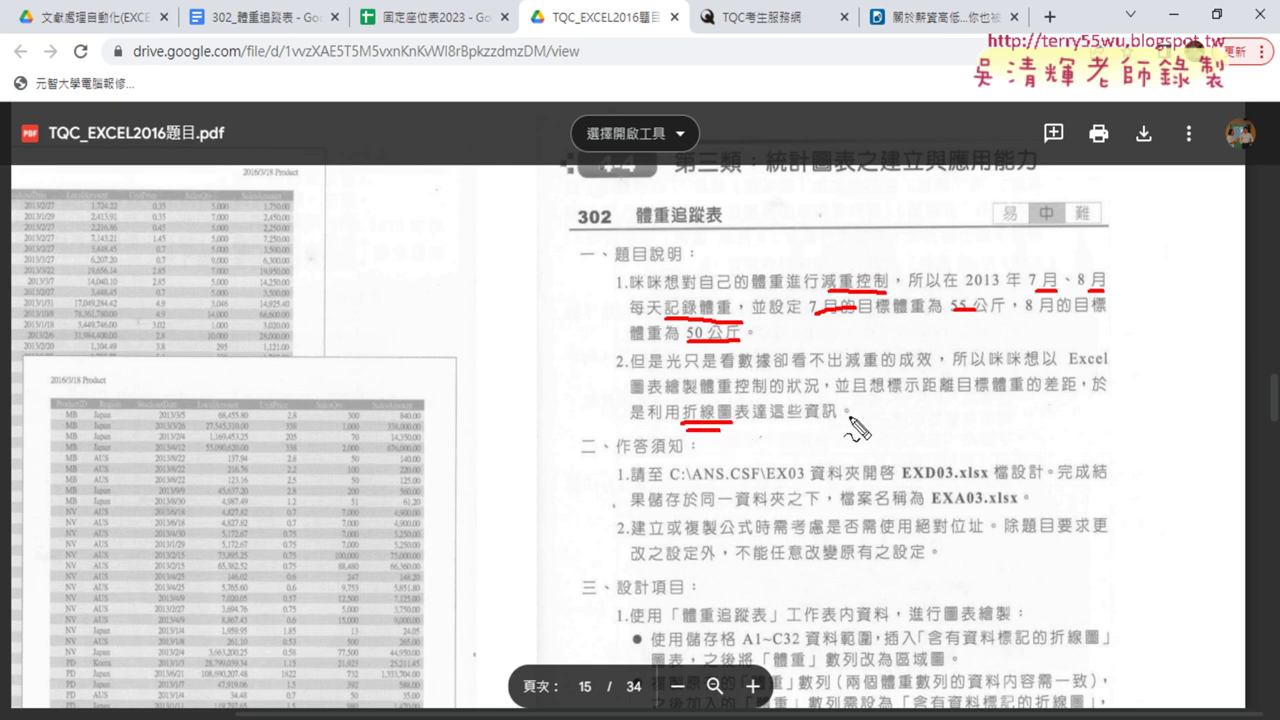
Step: Clear the pen annotations and scroll further down the task text
key(Escape)
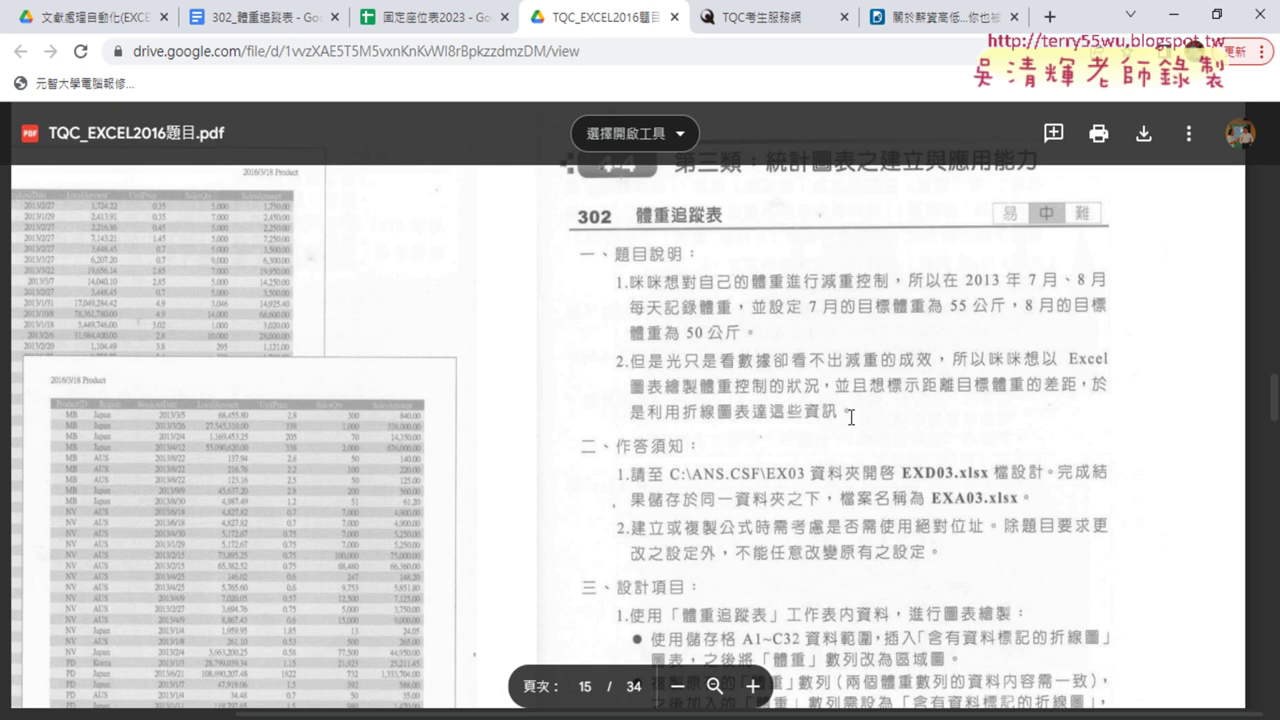
scroll(851, 417, down, 5)
scroll(851, 417, down, 1)
Step: In EXD03, inspect columns 日期, 體重, 目標體重 and C6's target formula, then return to the PDF
key(alt+Tab)
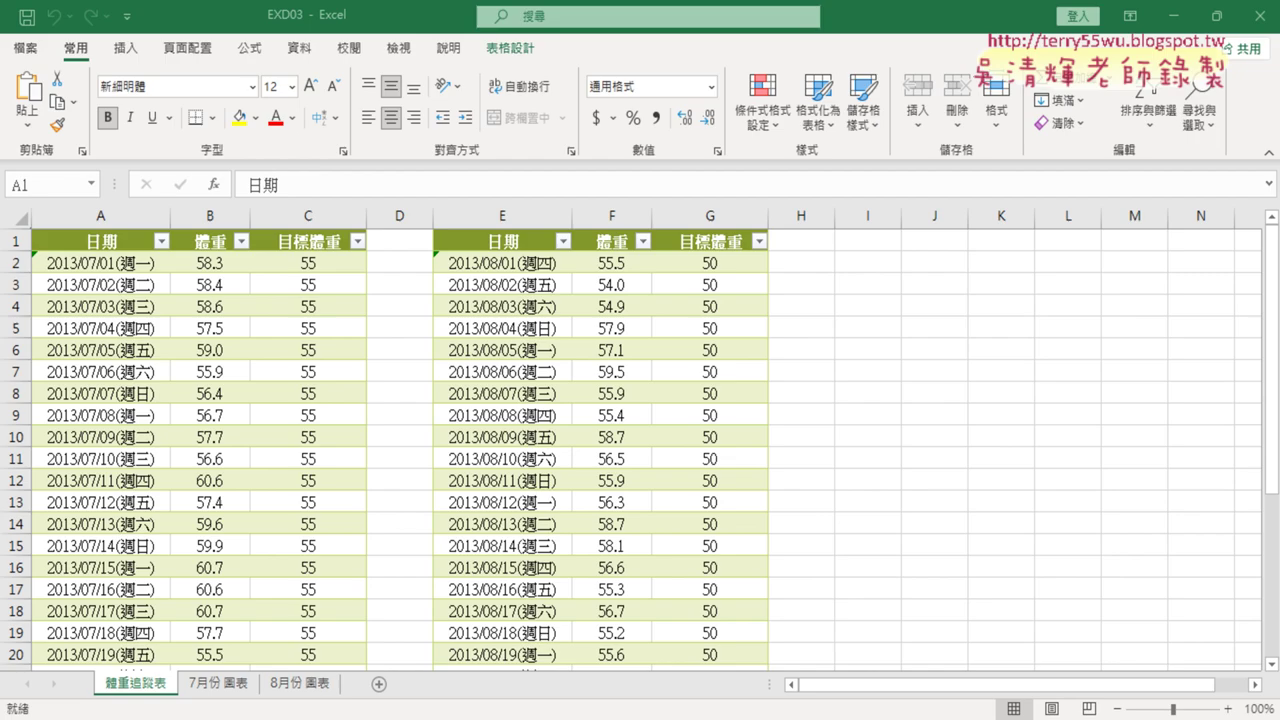
click(108, 214)
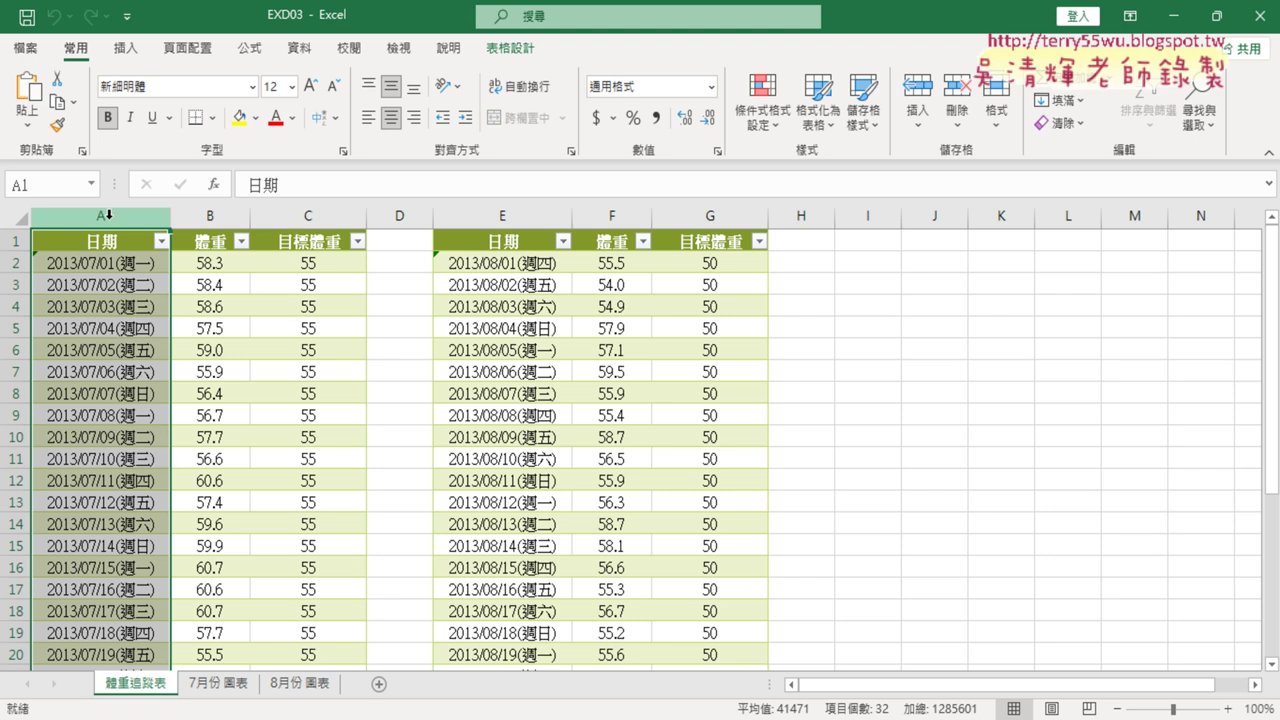
click(210, 216)
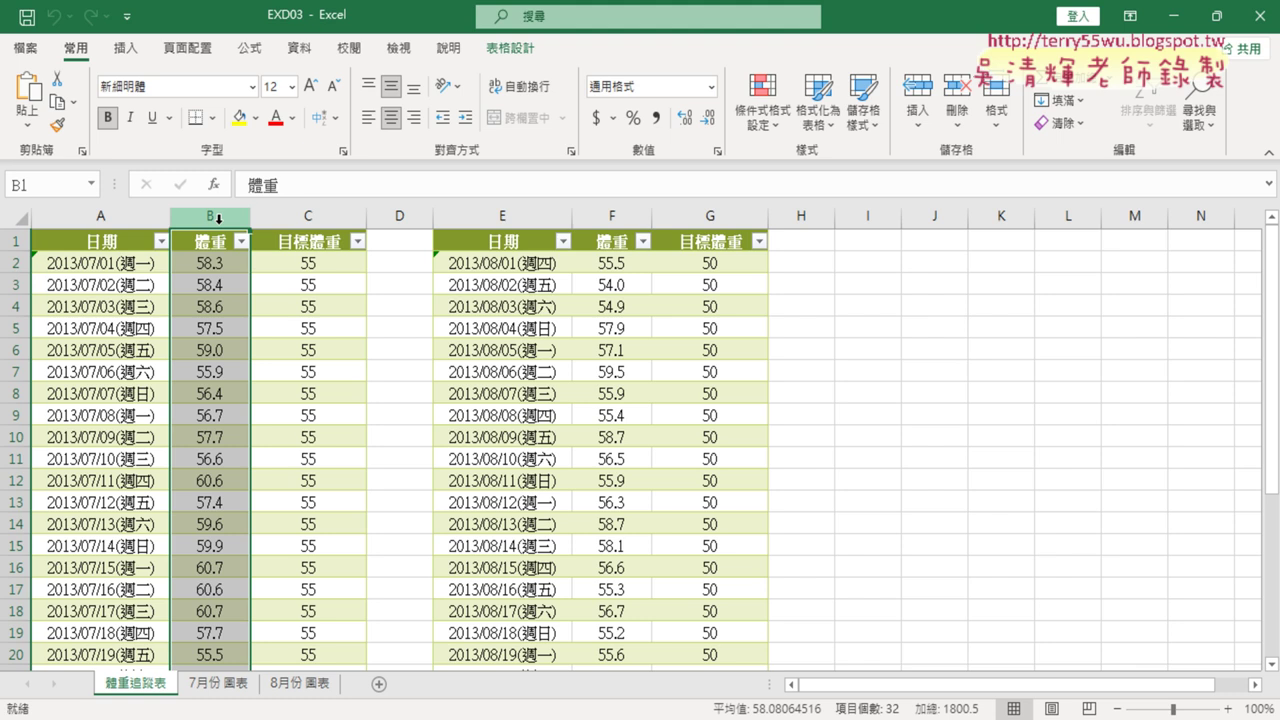
click(306, 215)
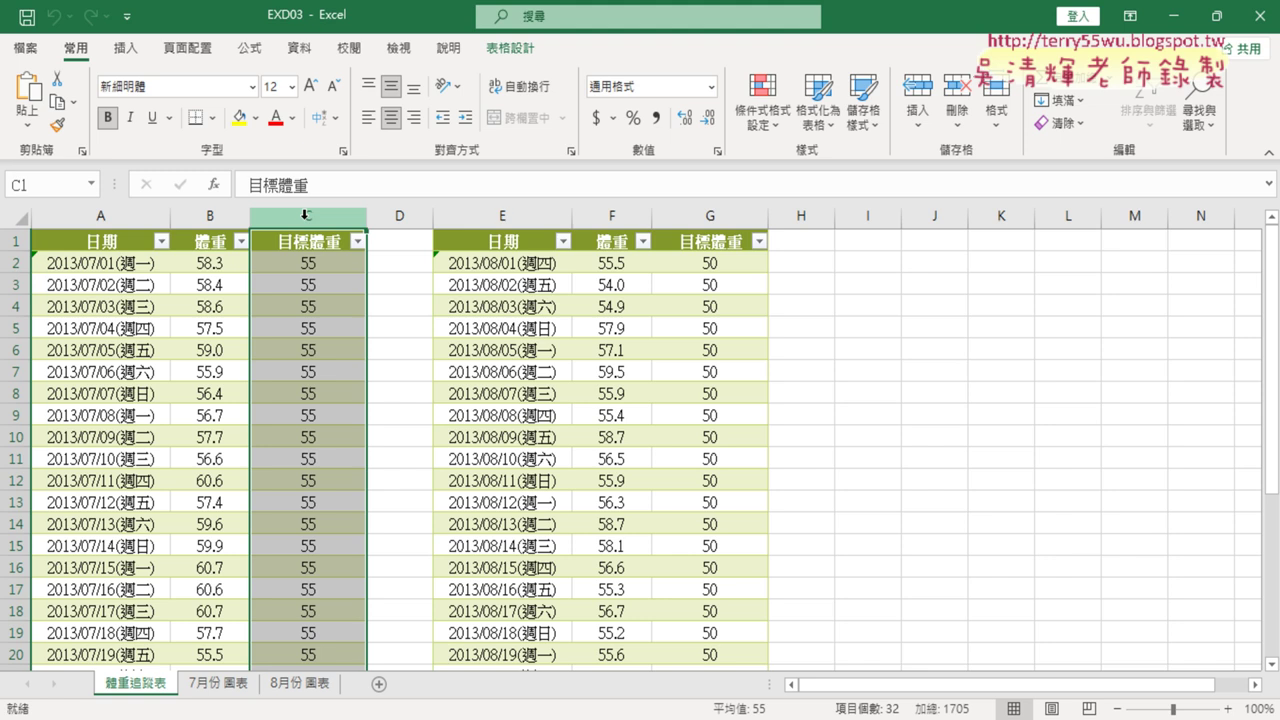
click(263, 351)
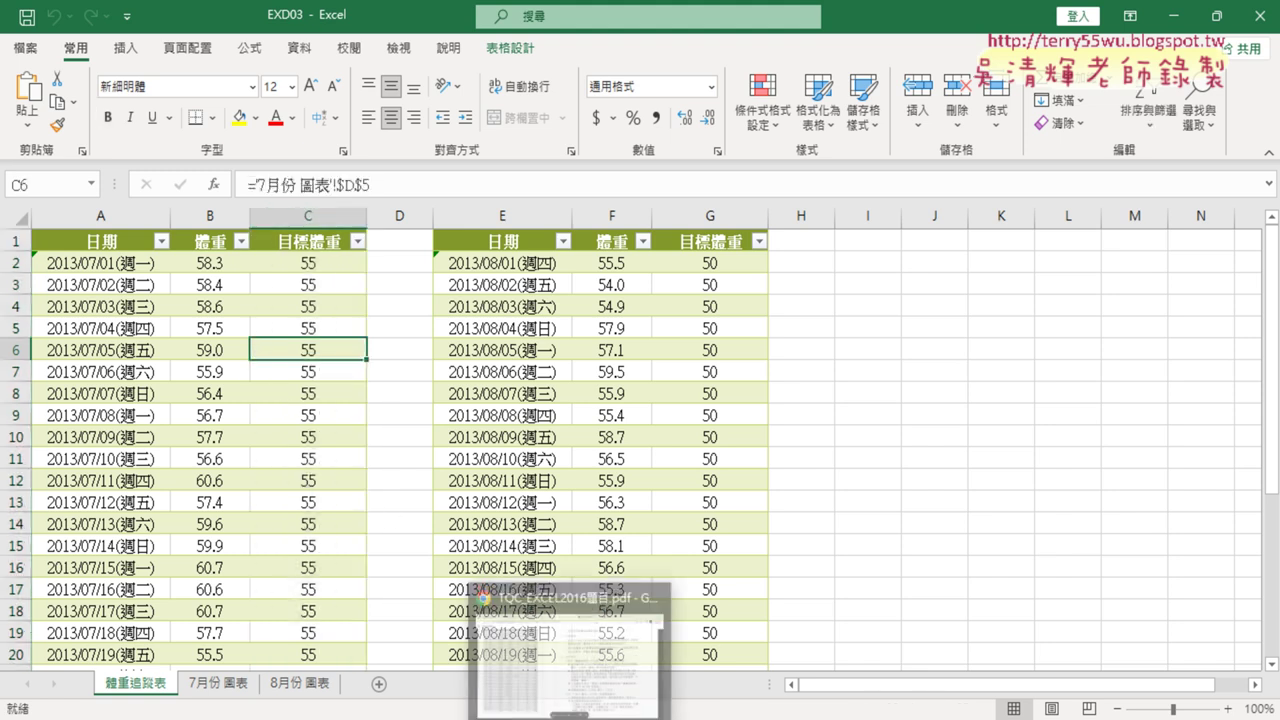
click(568, 650)
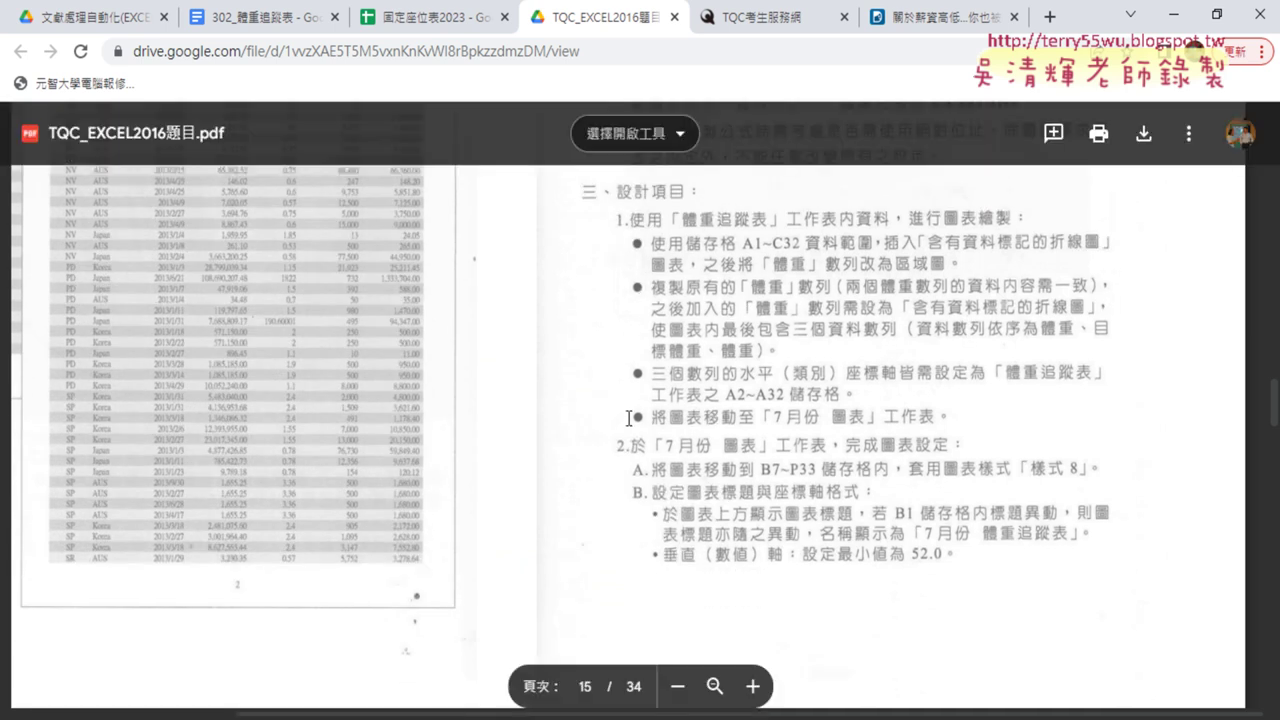
Step: Scroll and pan the PDF back to page 15's 設計項目 chart requirements
scroll(491, 515, down, 5)
scroll(491, 515, down, 2)
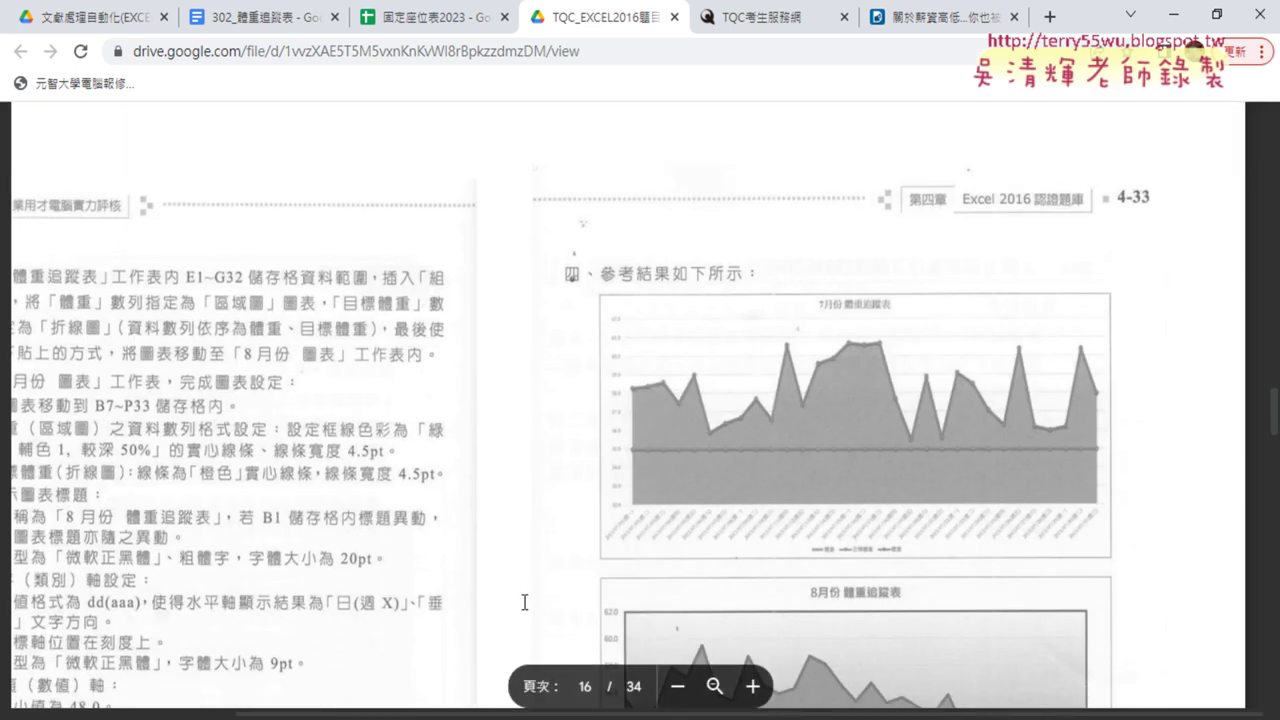
drag(447, 716, 327, 716)
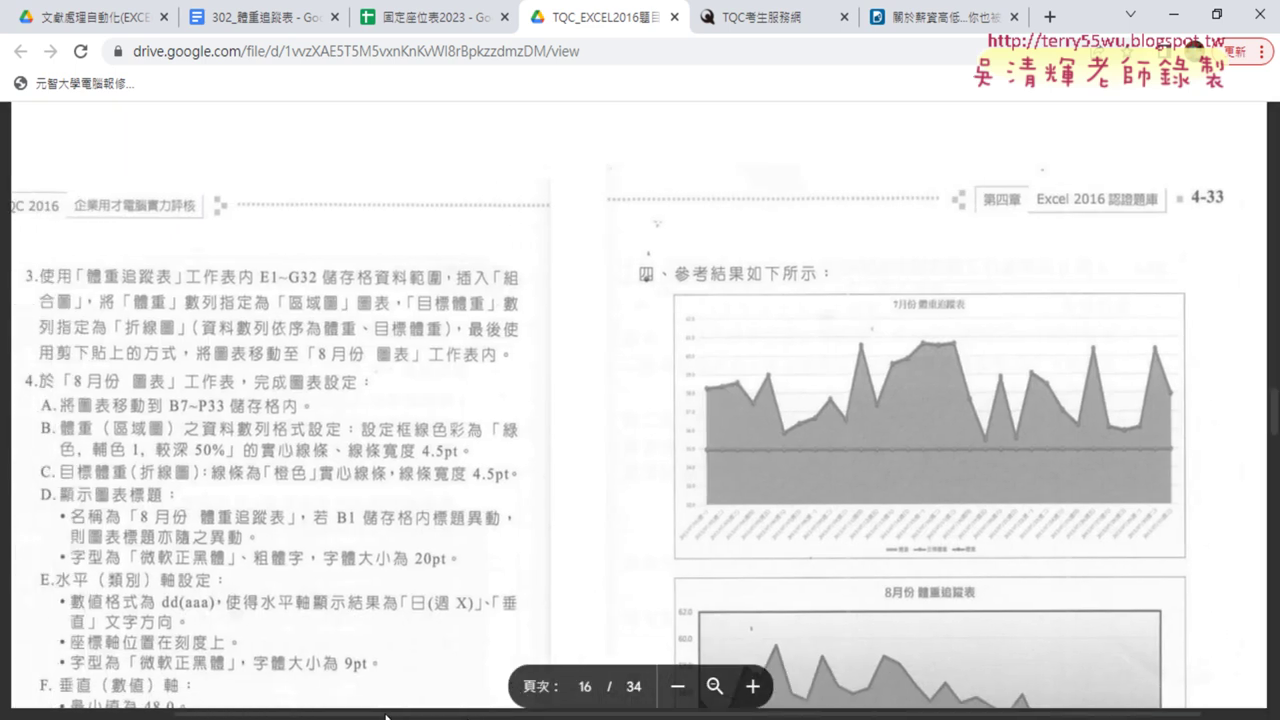
scroll(336, 517, down, 3)
scroll(336, 517, up, 2)
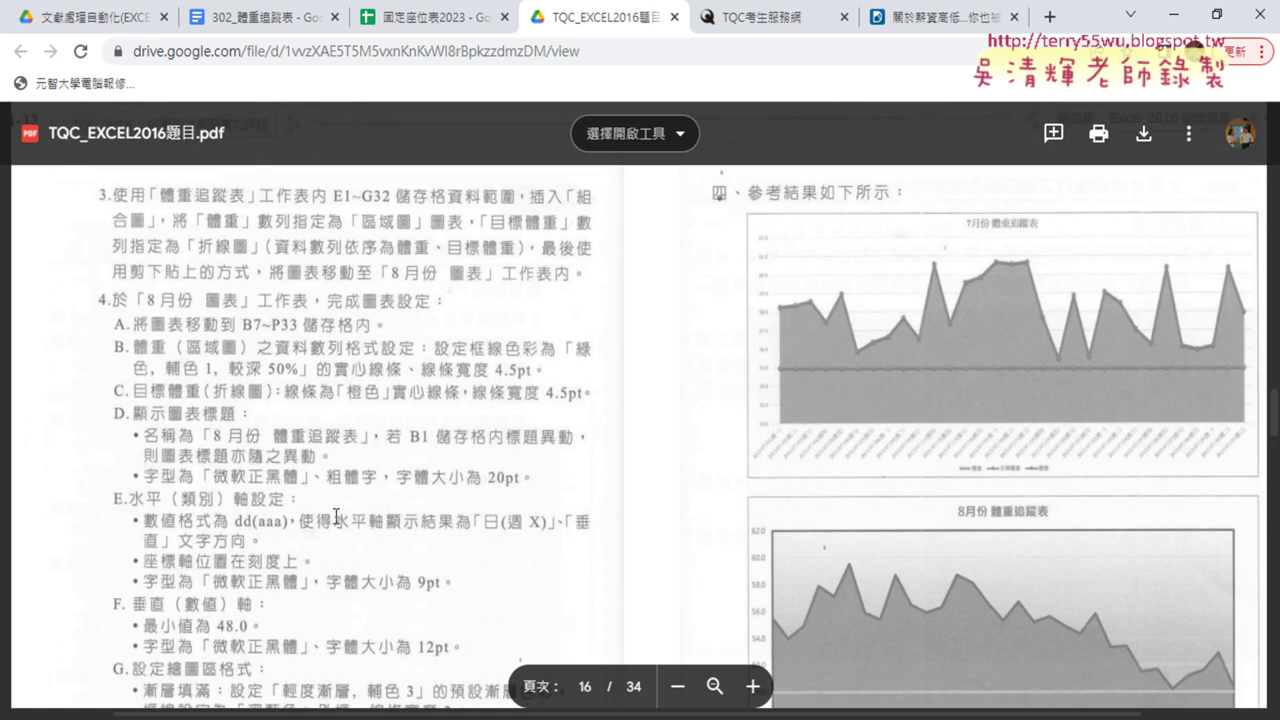
scroll(336, 517, up, 2)
scroll(336, 517, up, 2)
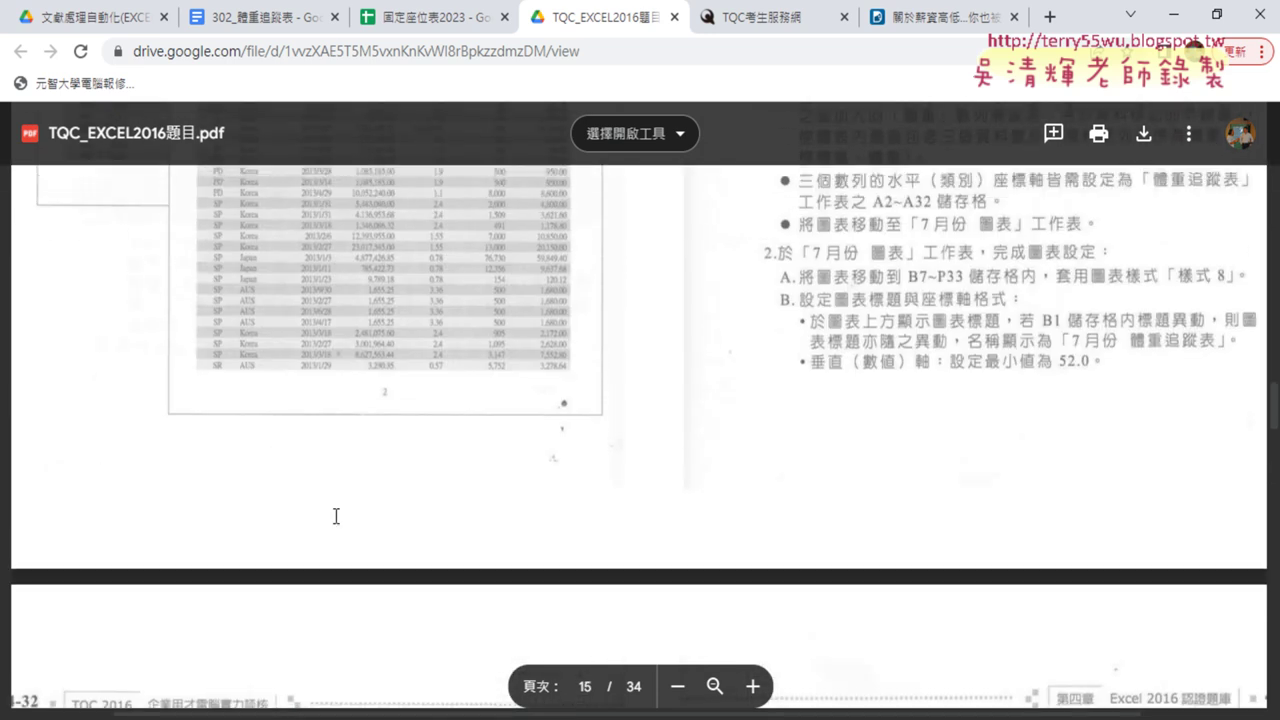
scroll(336, 517, up, 1)
scroll(352, 511, up, 1)
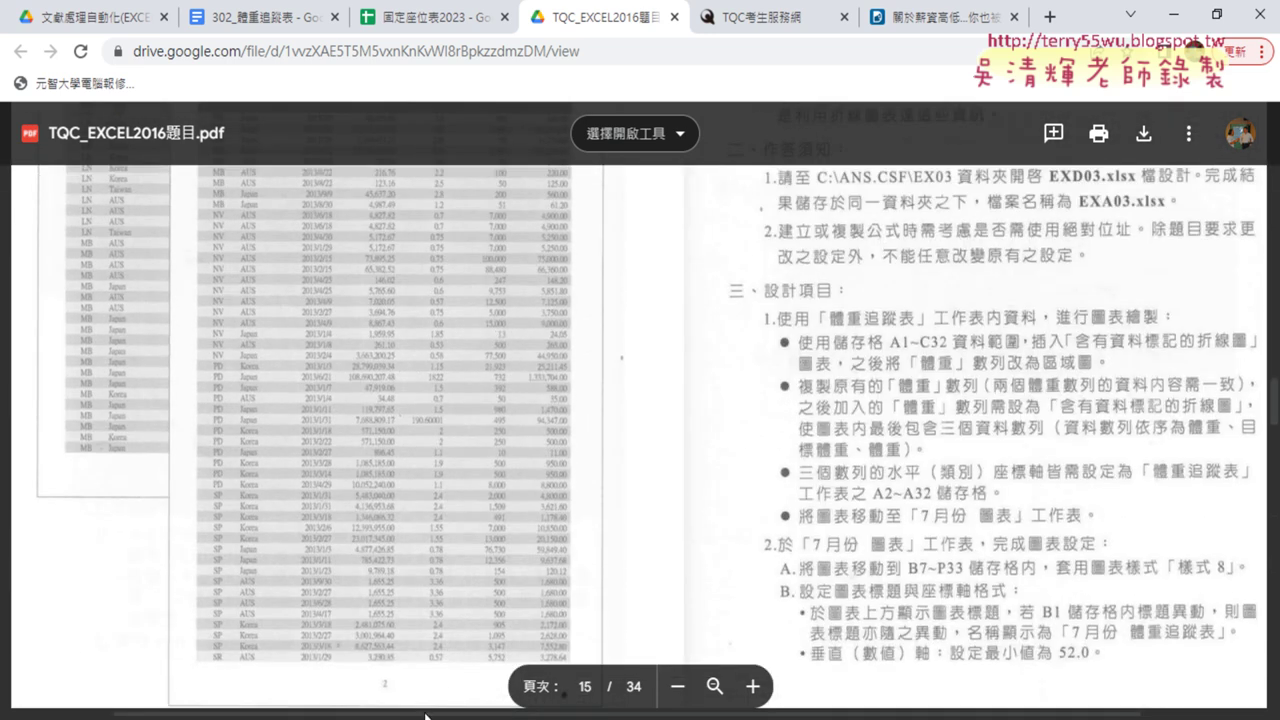
drag(420, 716, 560, 716)
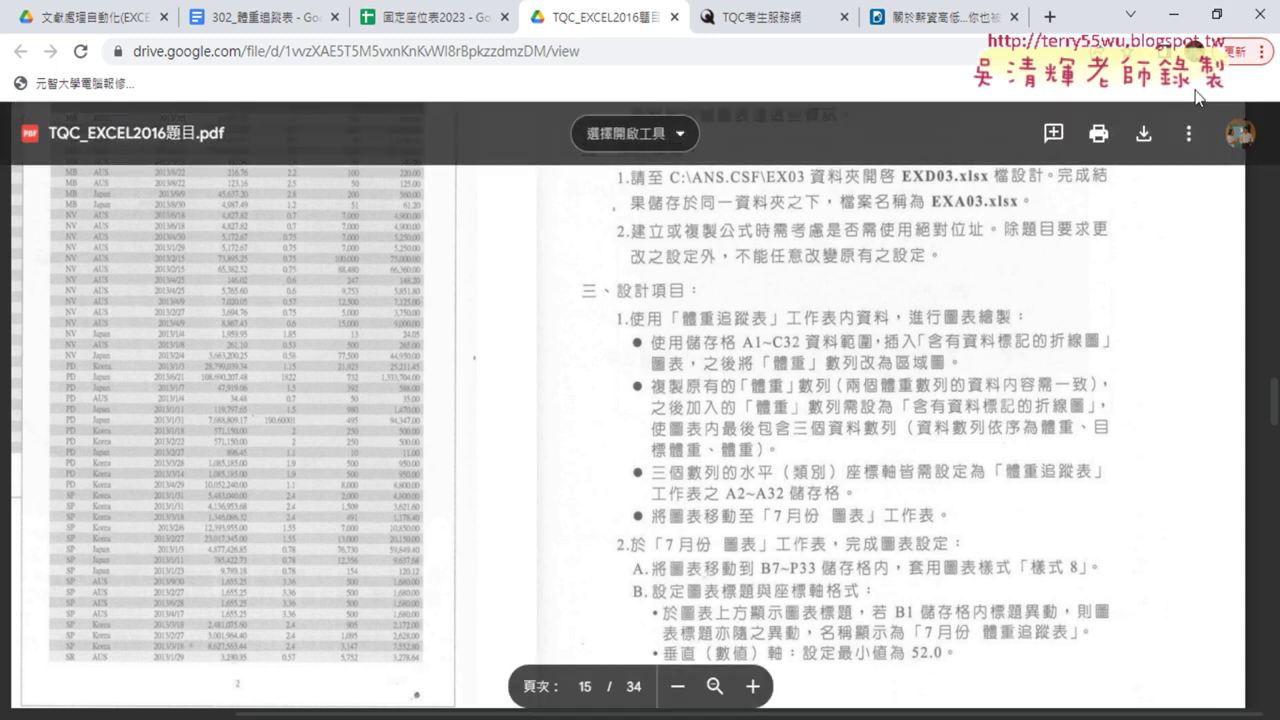
Step: Back in Excel, select A1:C32 from the 日期 header to the last July row
click(1175, 14)
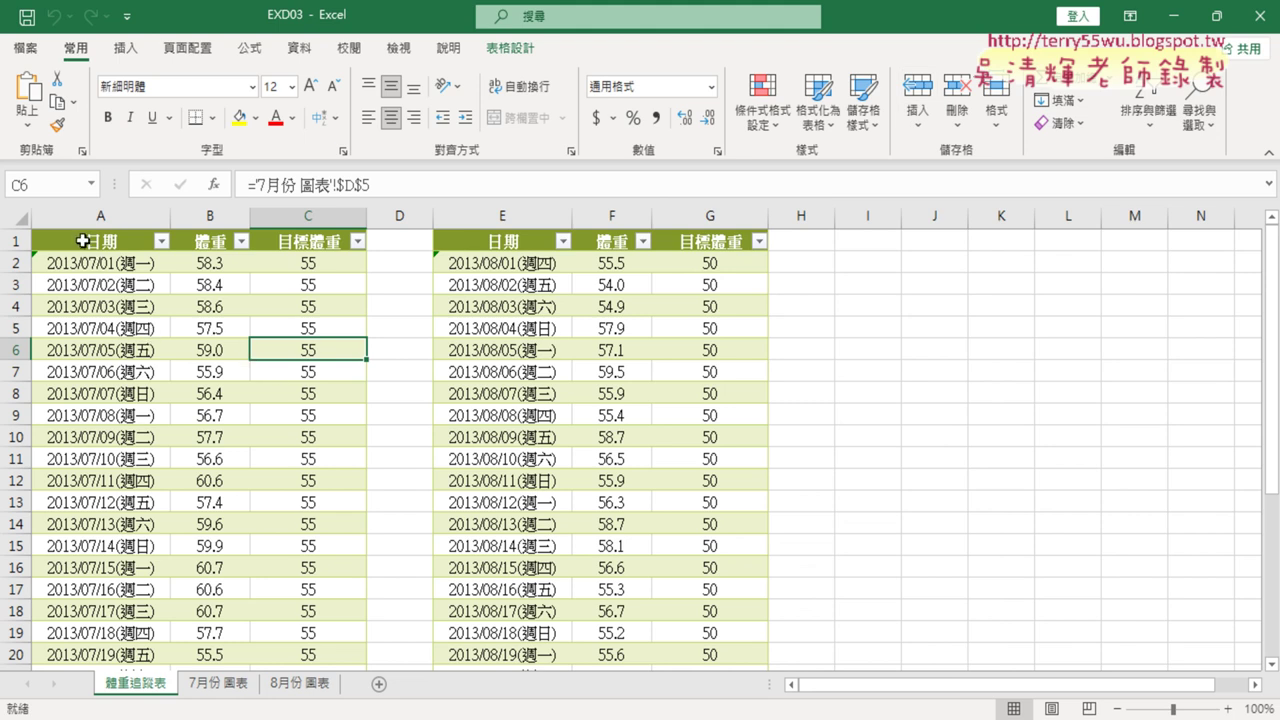
click(72, 242)
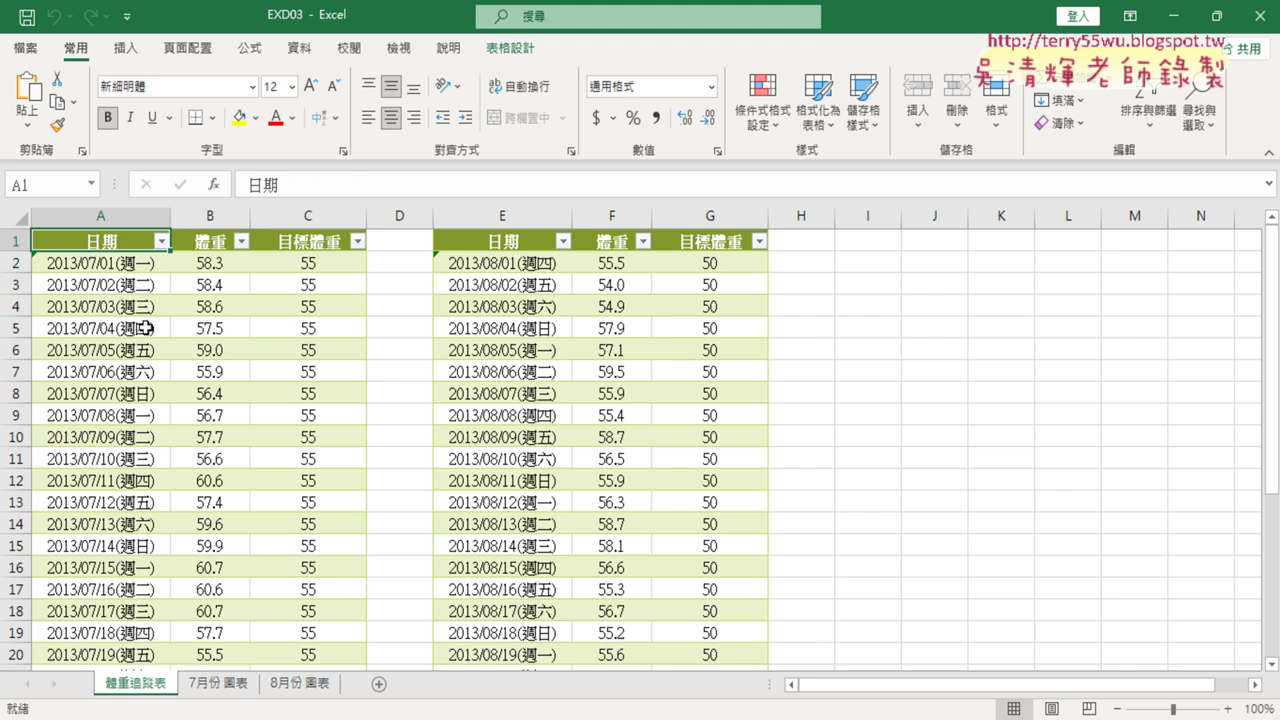
key(ctrl+shift+Right)
key(ctrl+shift+Down)
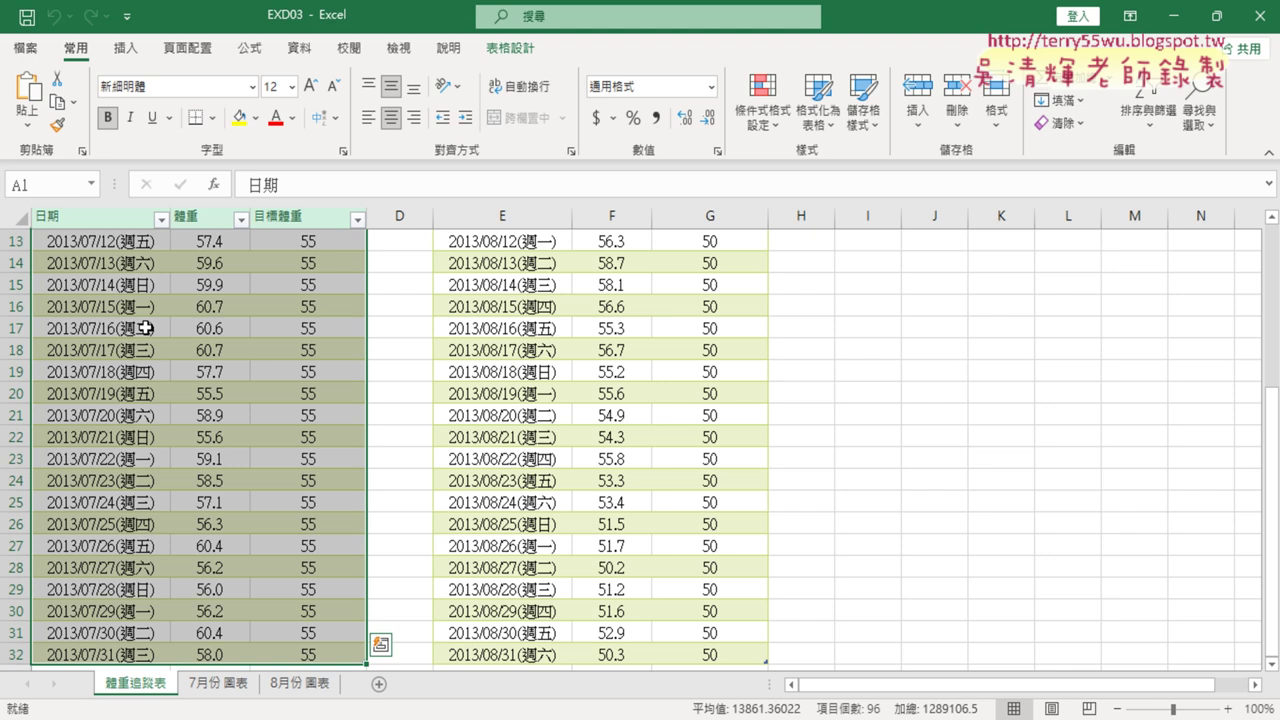
Step: Insert a Line with Markers chart from the July data and select its 體重 series
click(126, 49)
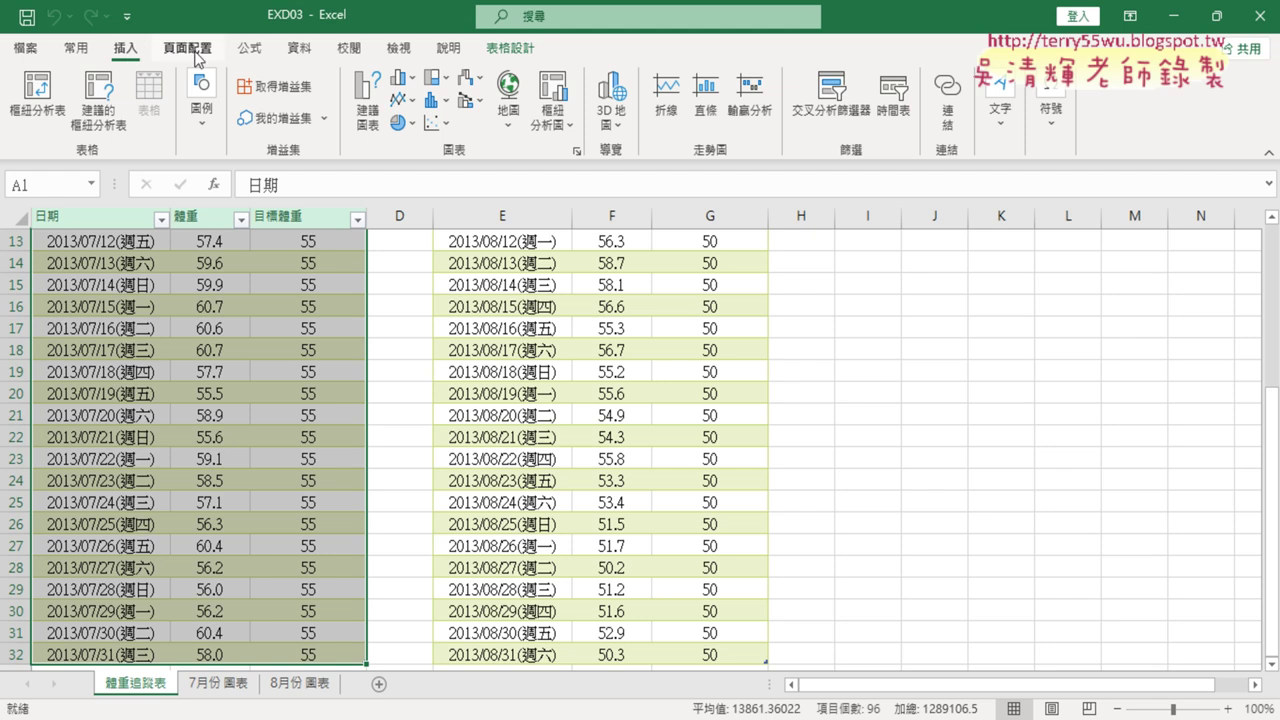
click(414, 107)
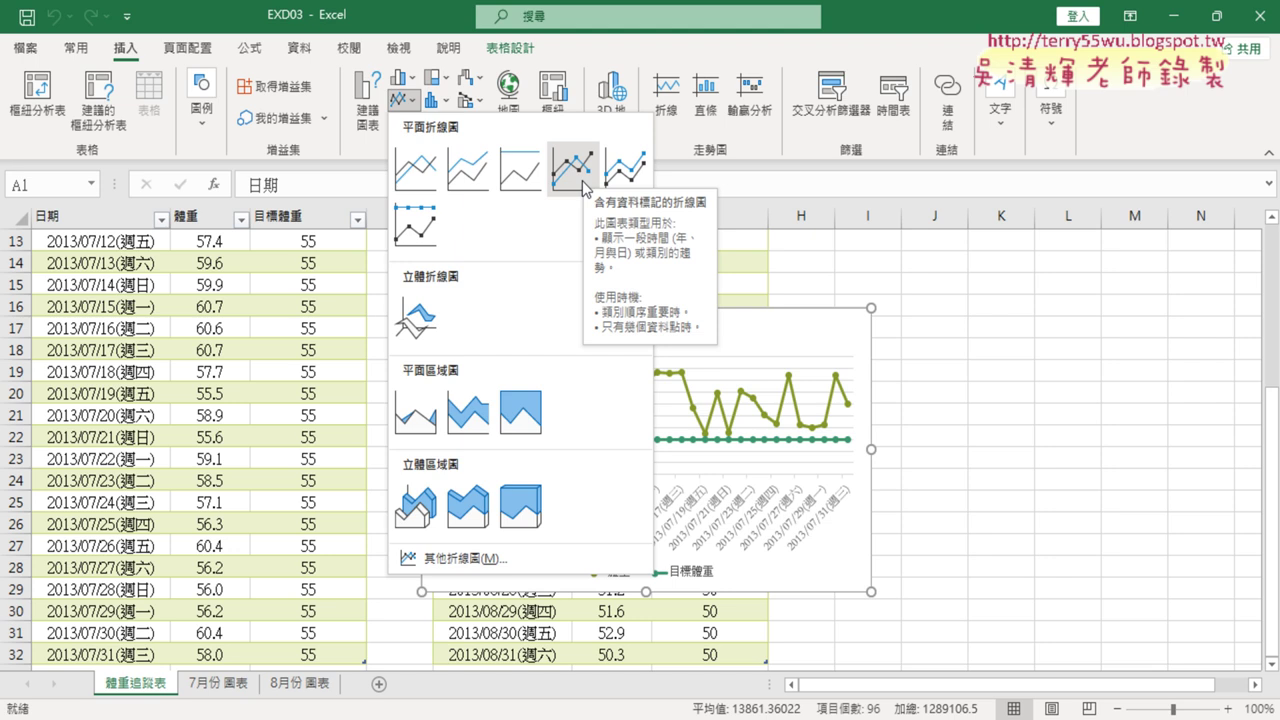
click(571, 163)
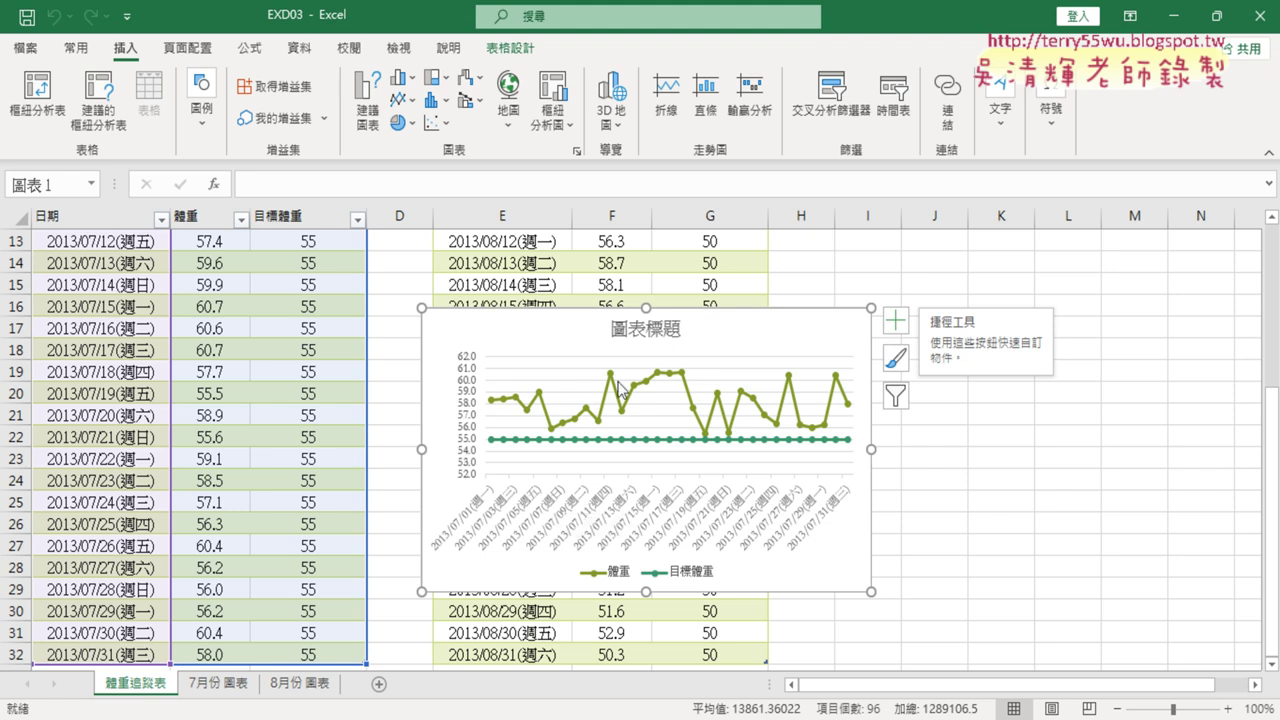
mouse_move(611, 373)
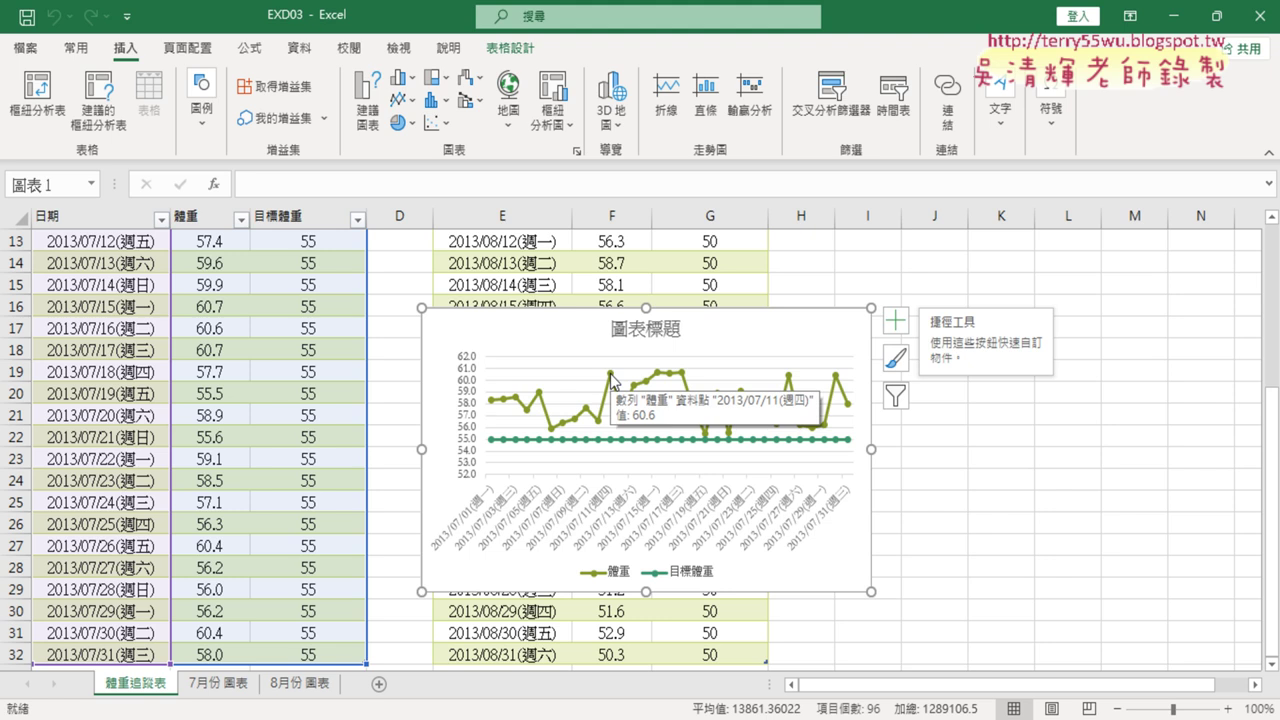
click(612, 378)
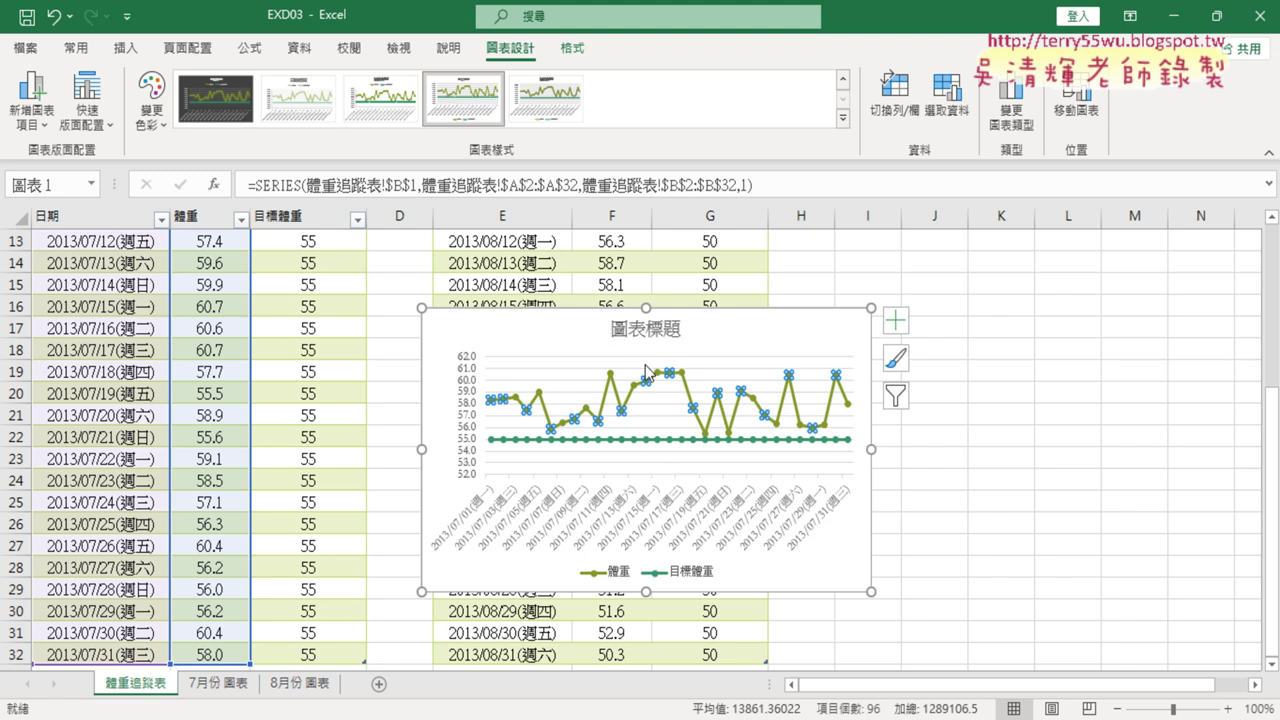
Step: Open Change Chart Type as Combo and try Line, then Line with Markers for 體重
click(1017, 118)
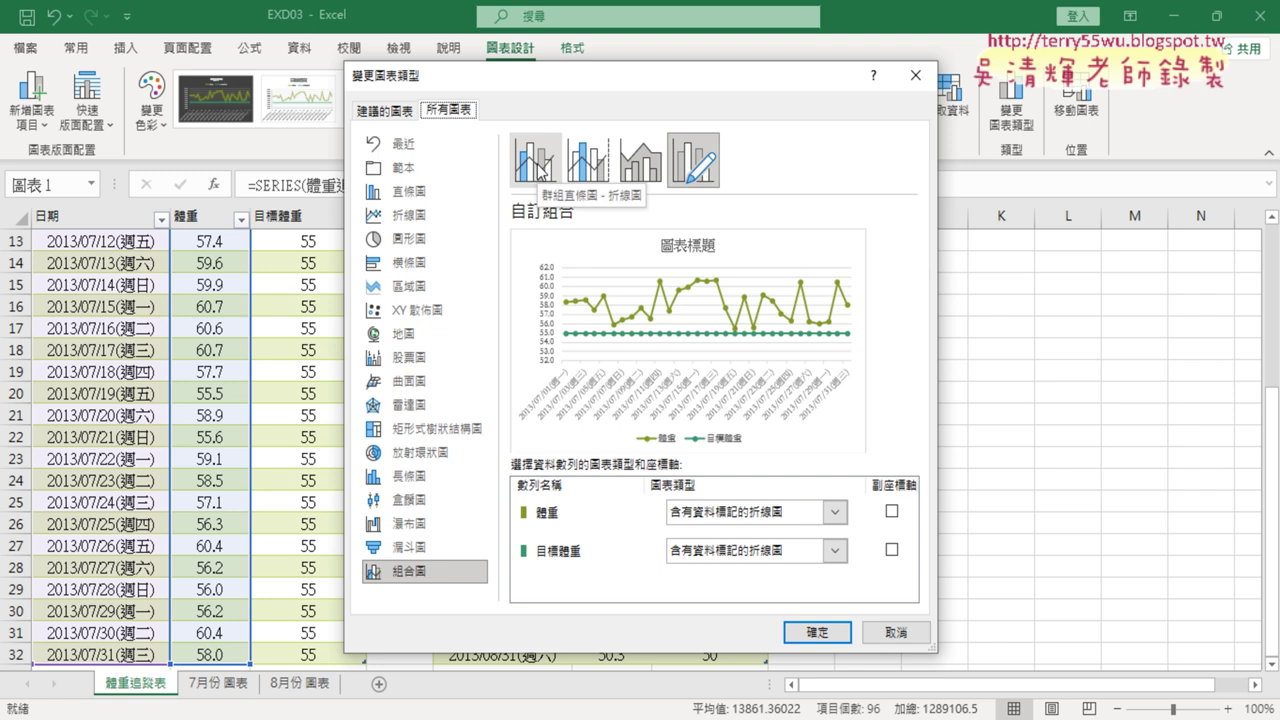
click(835, 515)
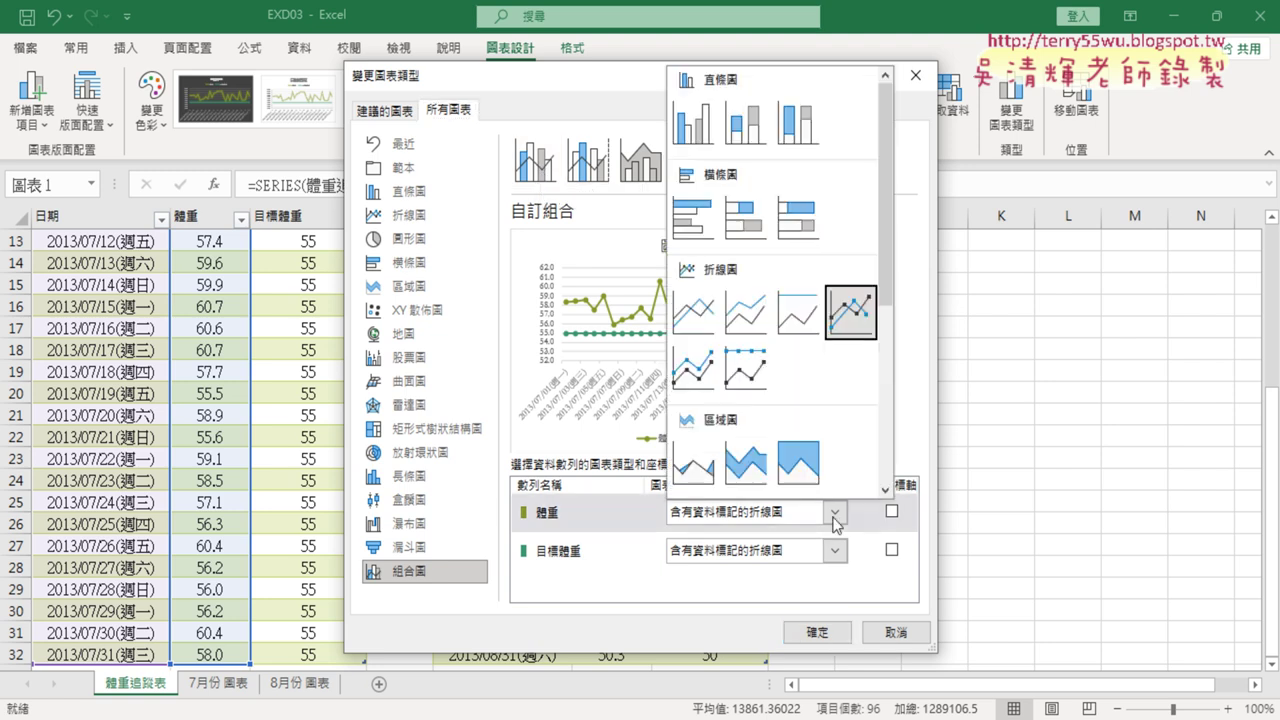
click(705, 318)
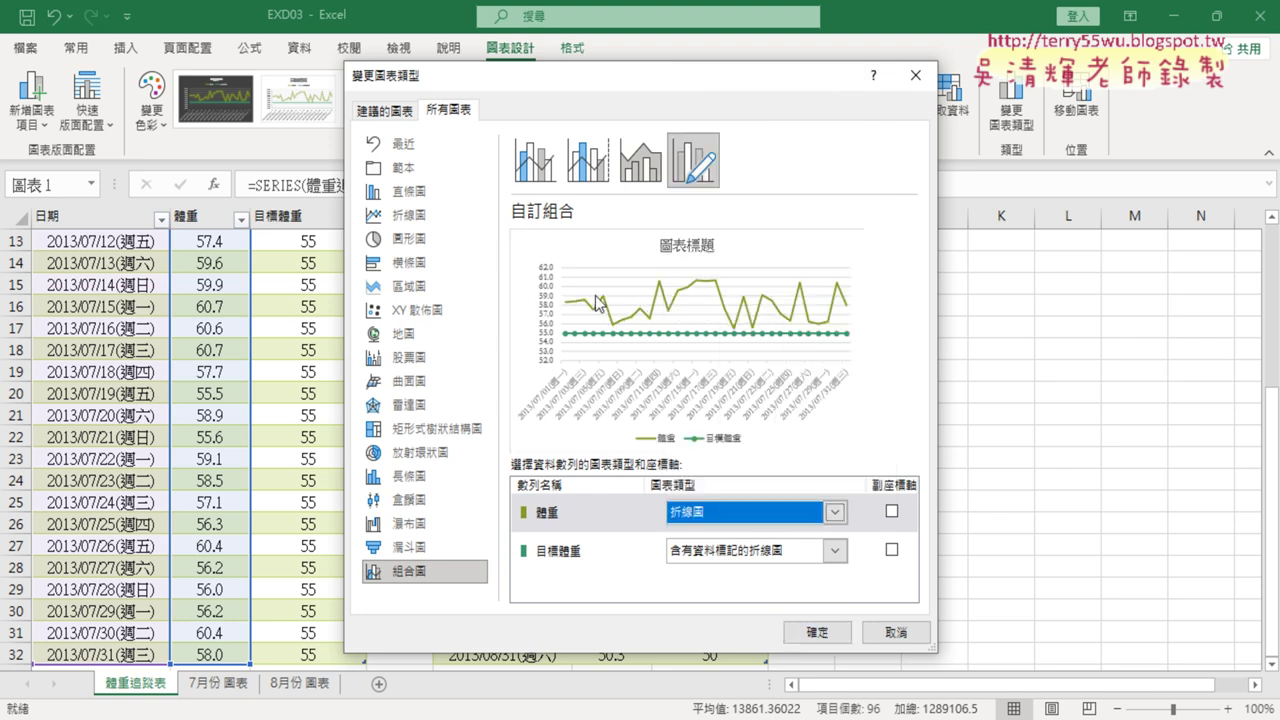
click(835, 512)
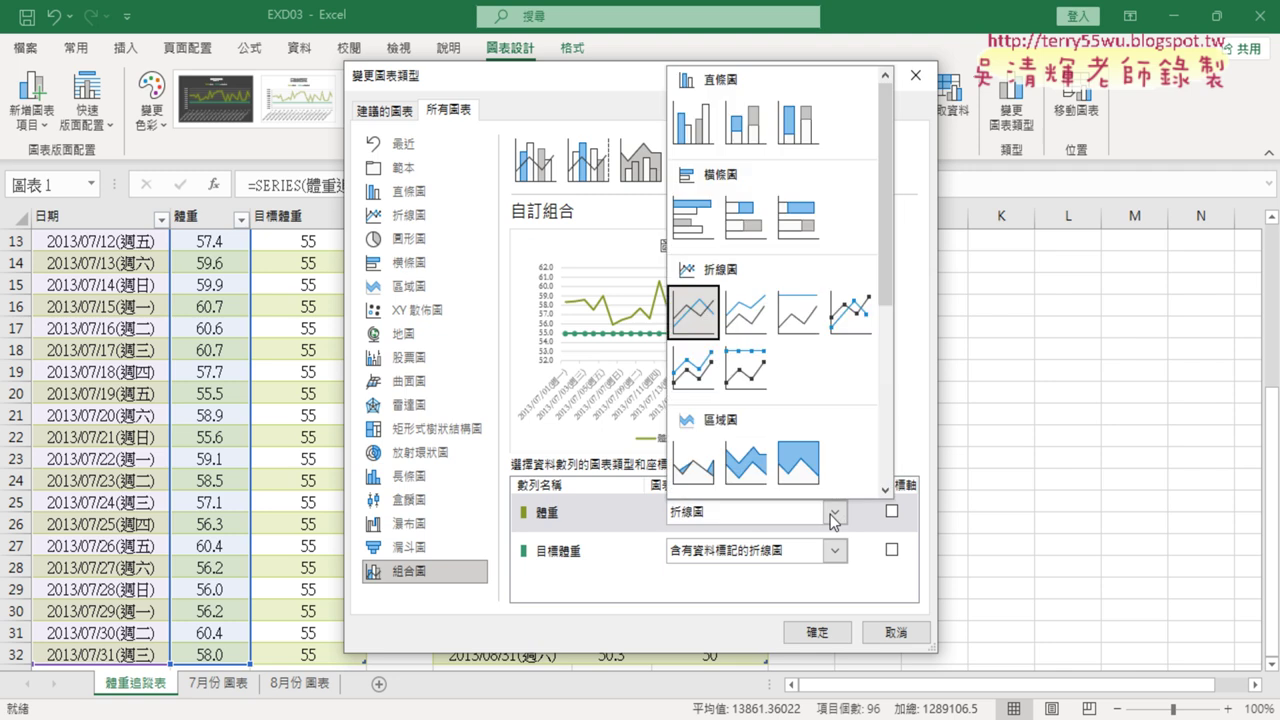
click(853, 330)
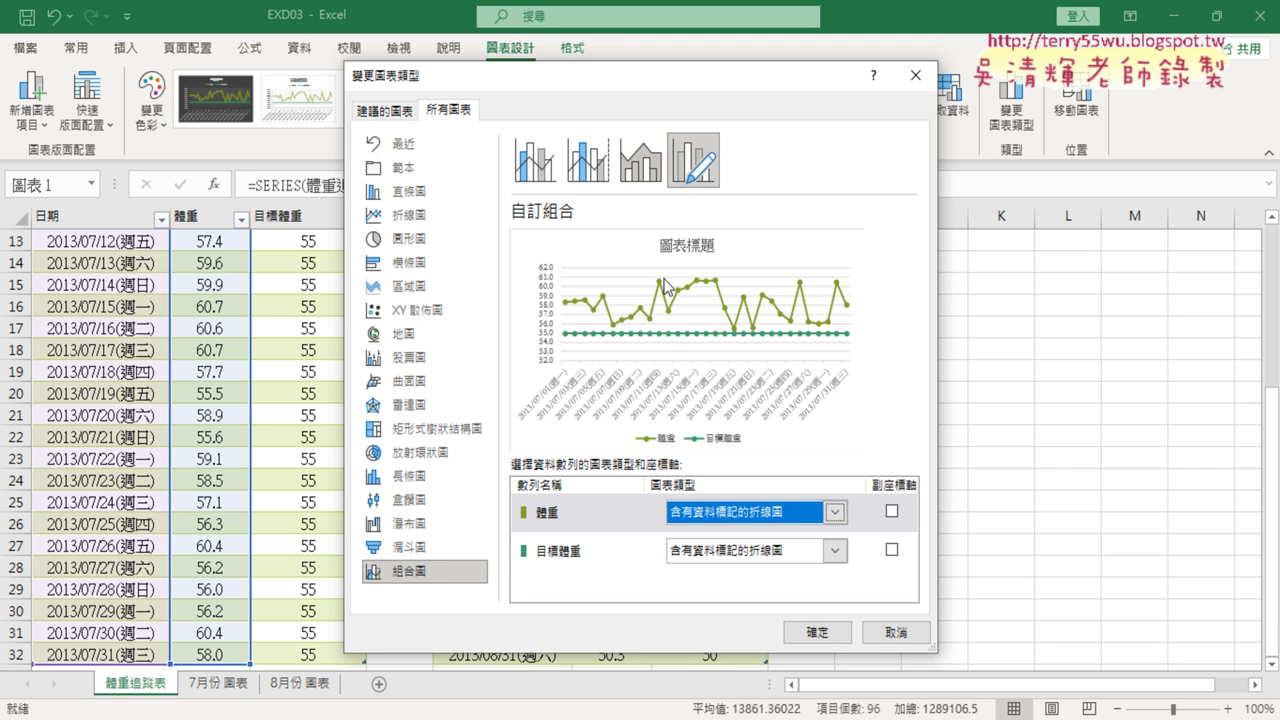
Step: Switch the 體重 series to Area, then Stacked Area, in the combo preview
click(836, 512)
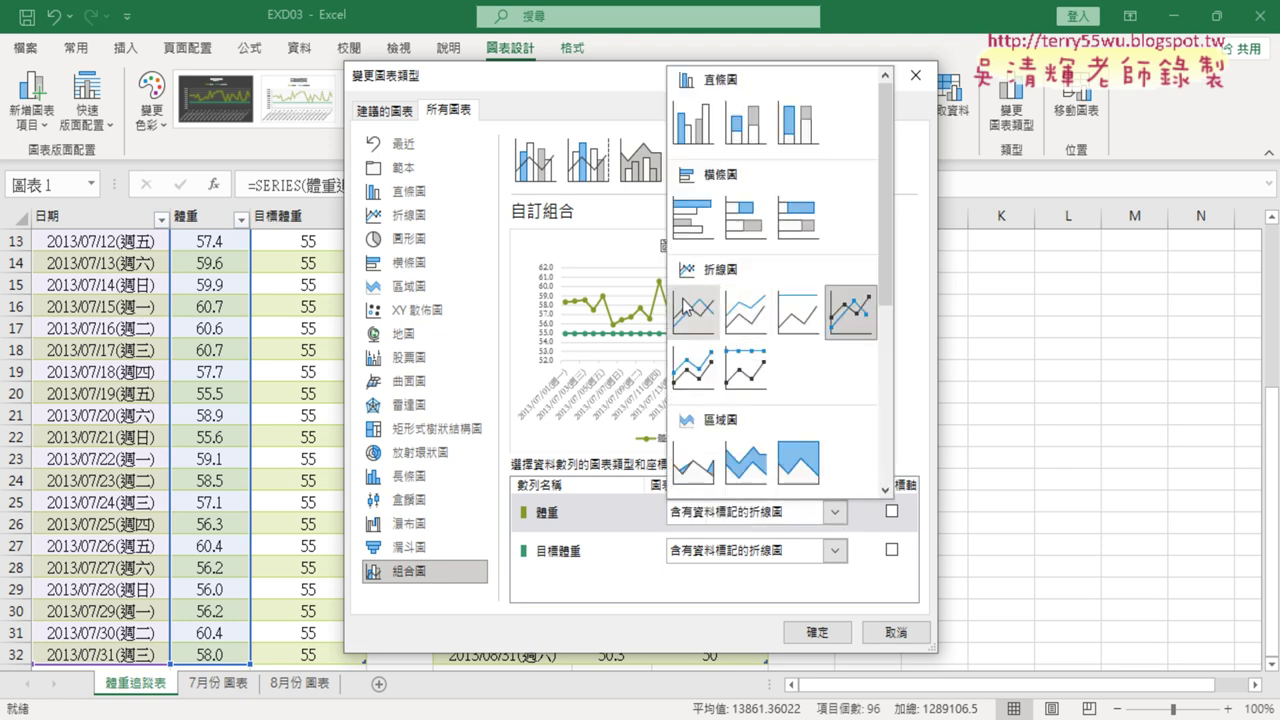
drag(886, 298, 893, 400)
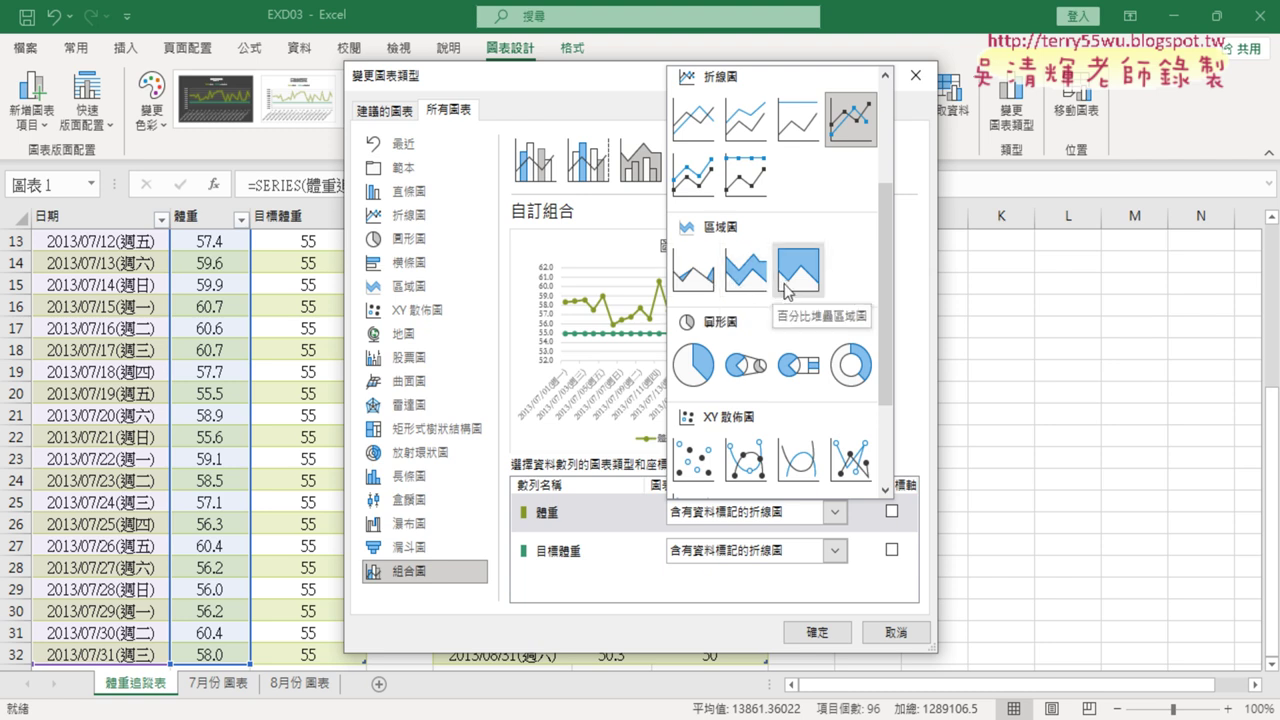
click(693, 270)
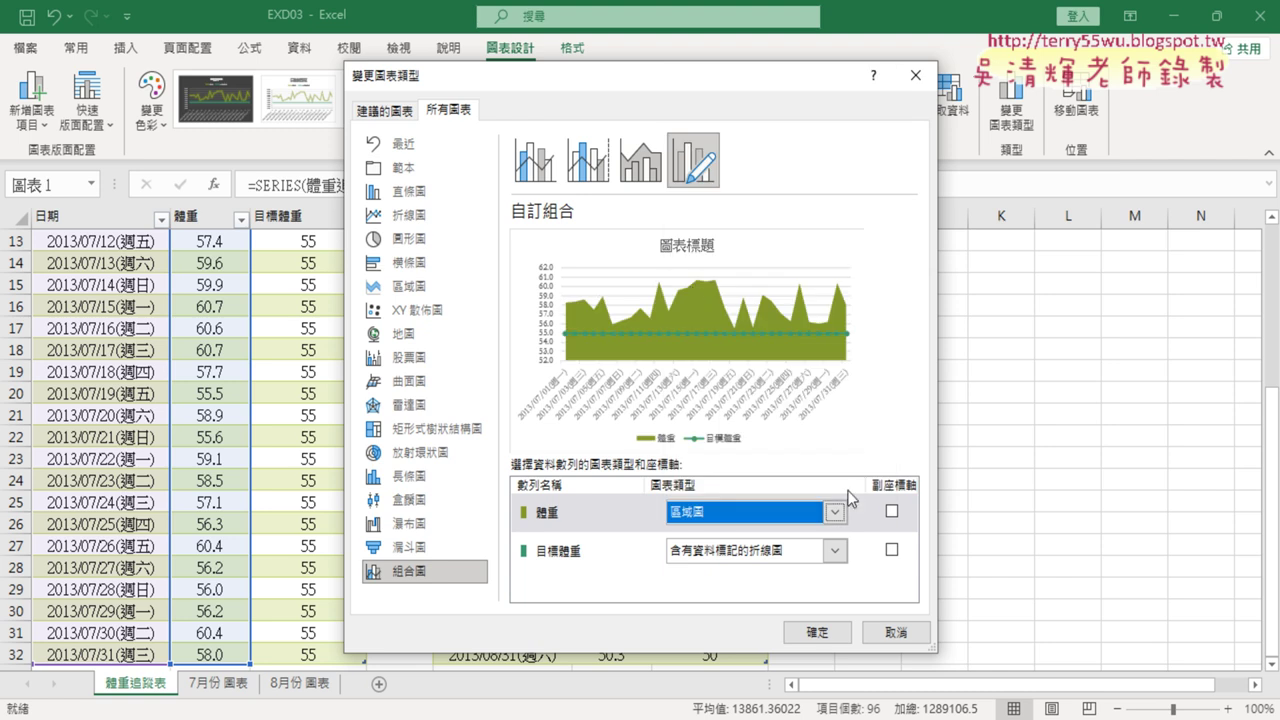
click(835, 512)
click(755, 480)
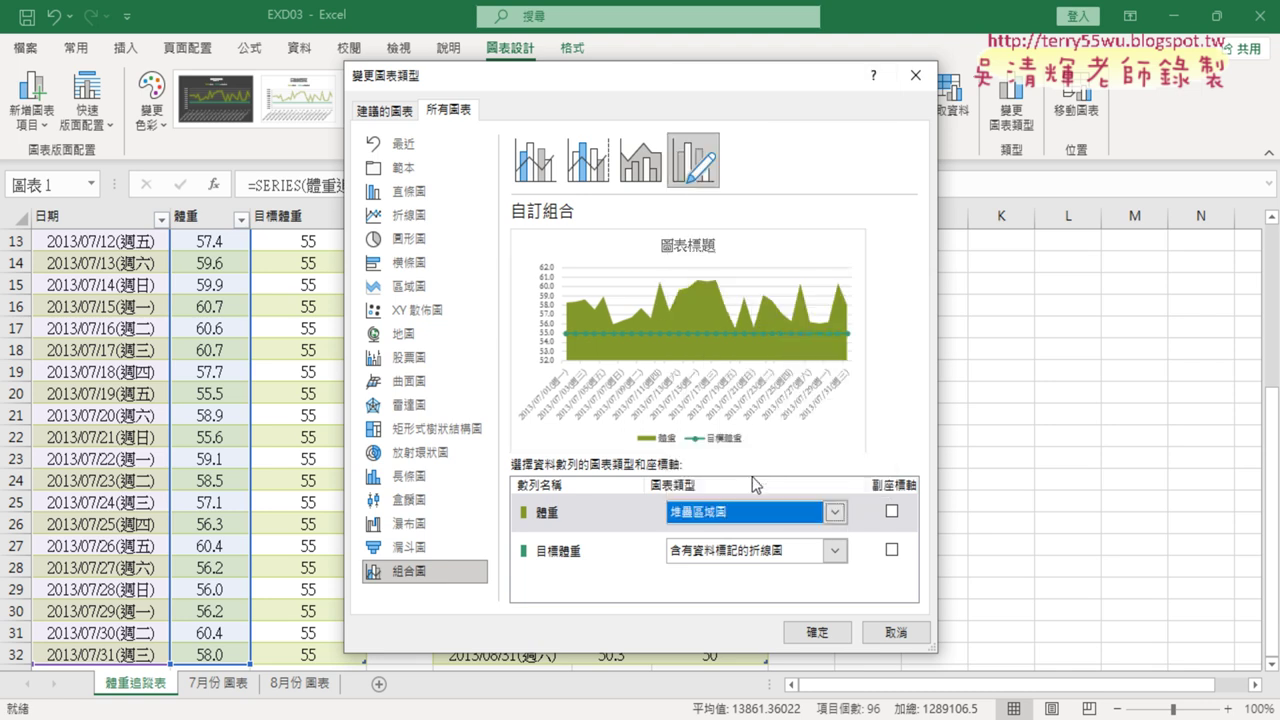
click(835, 512)
Step: Settle 體重 on Area with 目標體重 as Line with Markers and apply the combo
click(693, 462)
click(834, 512)
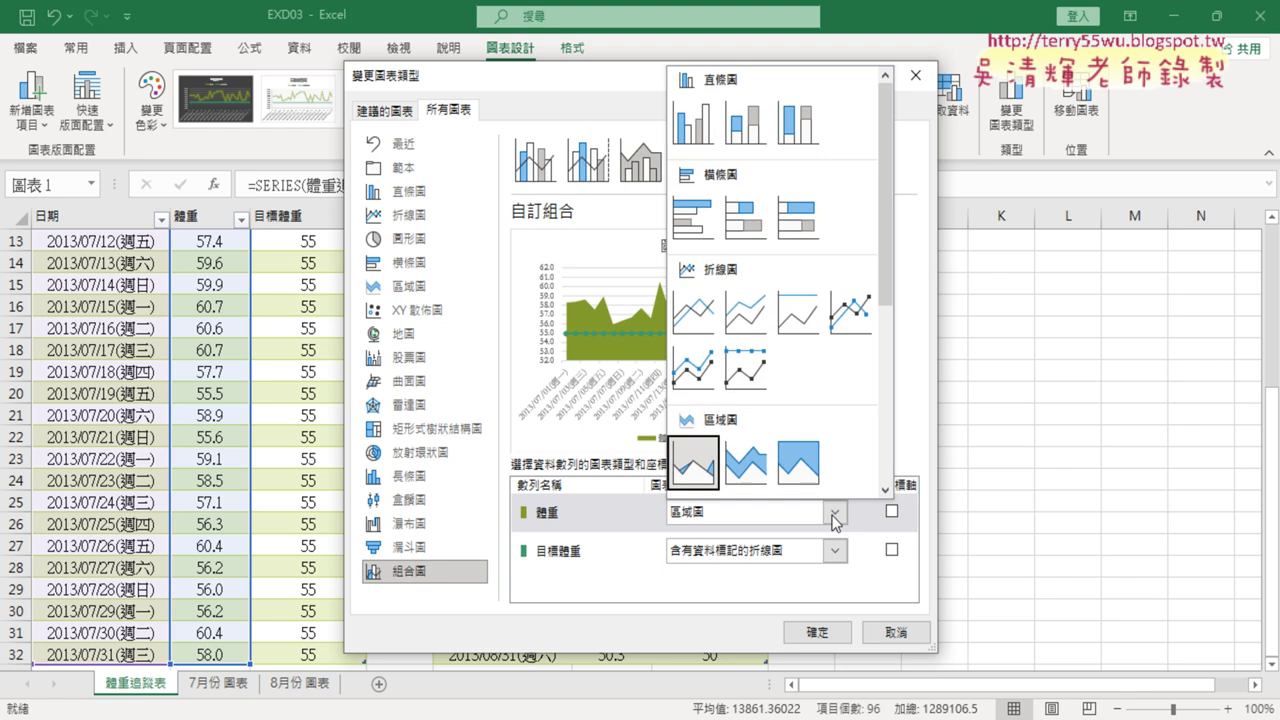
click(850, 335)
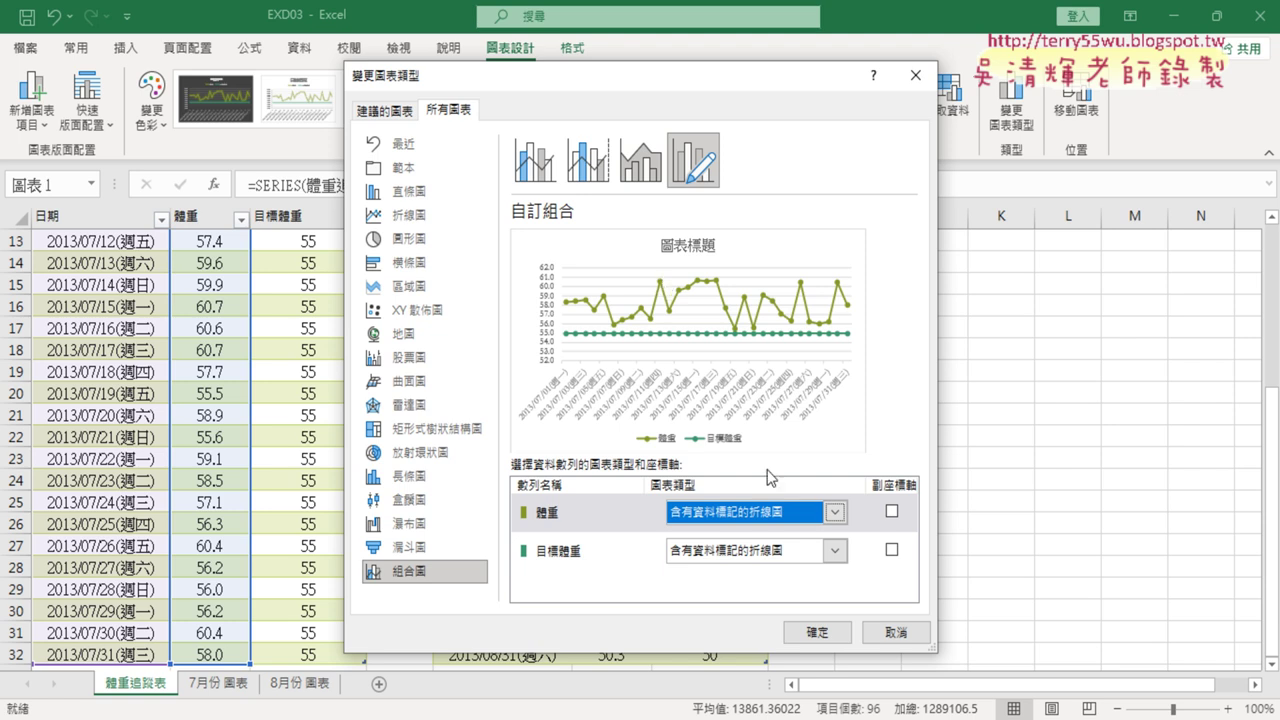
click(833, 511)
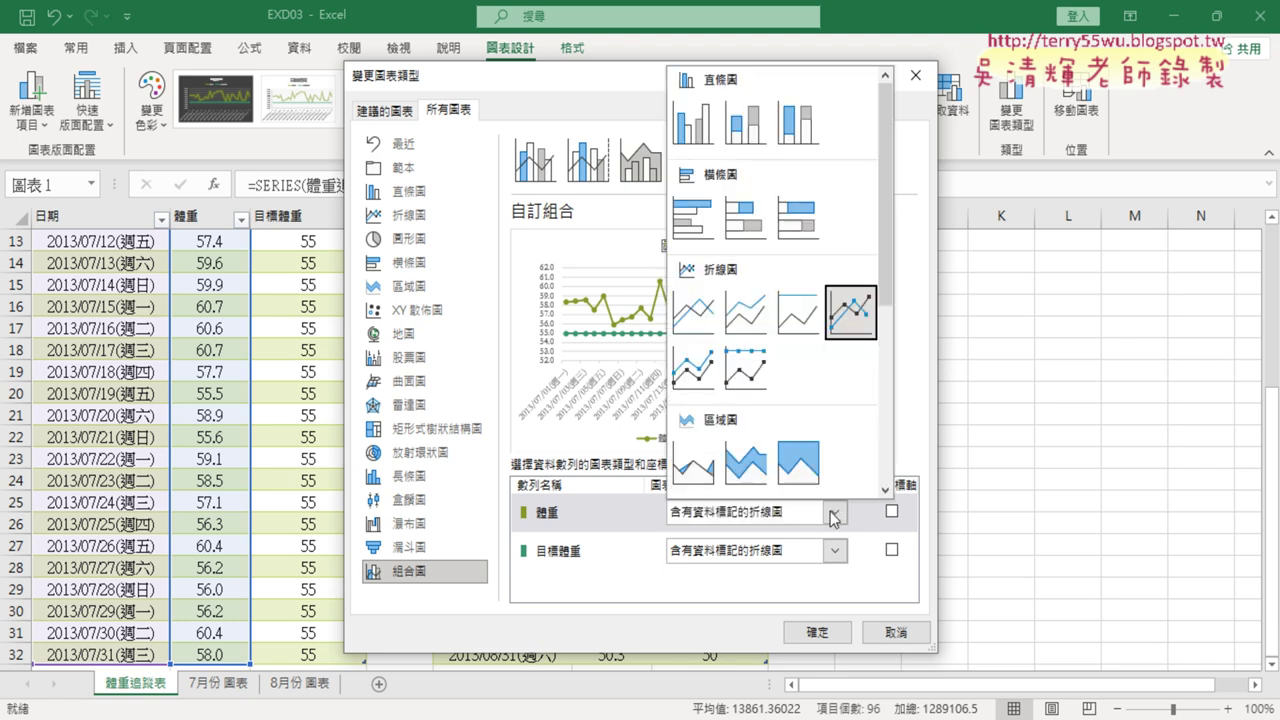
click(697, 462)
click(826, 640)
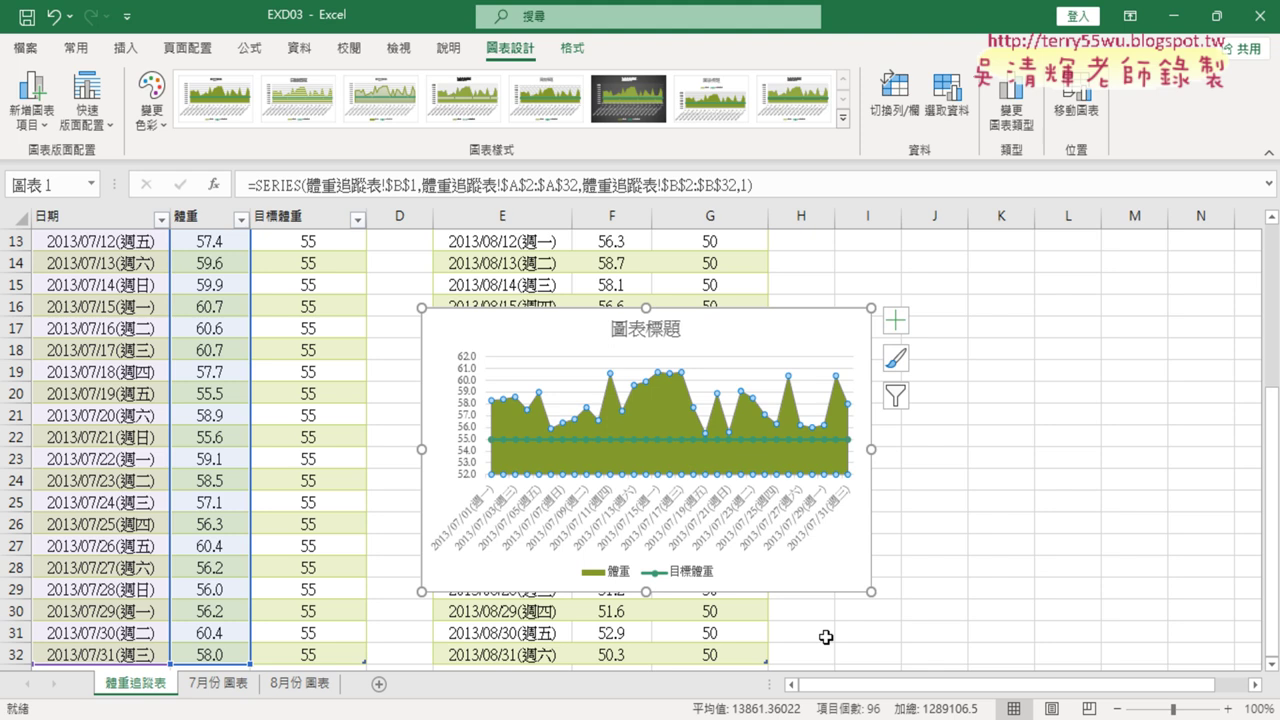
click(580, 712)
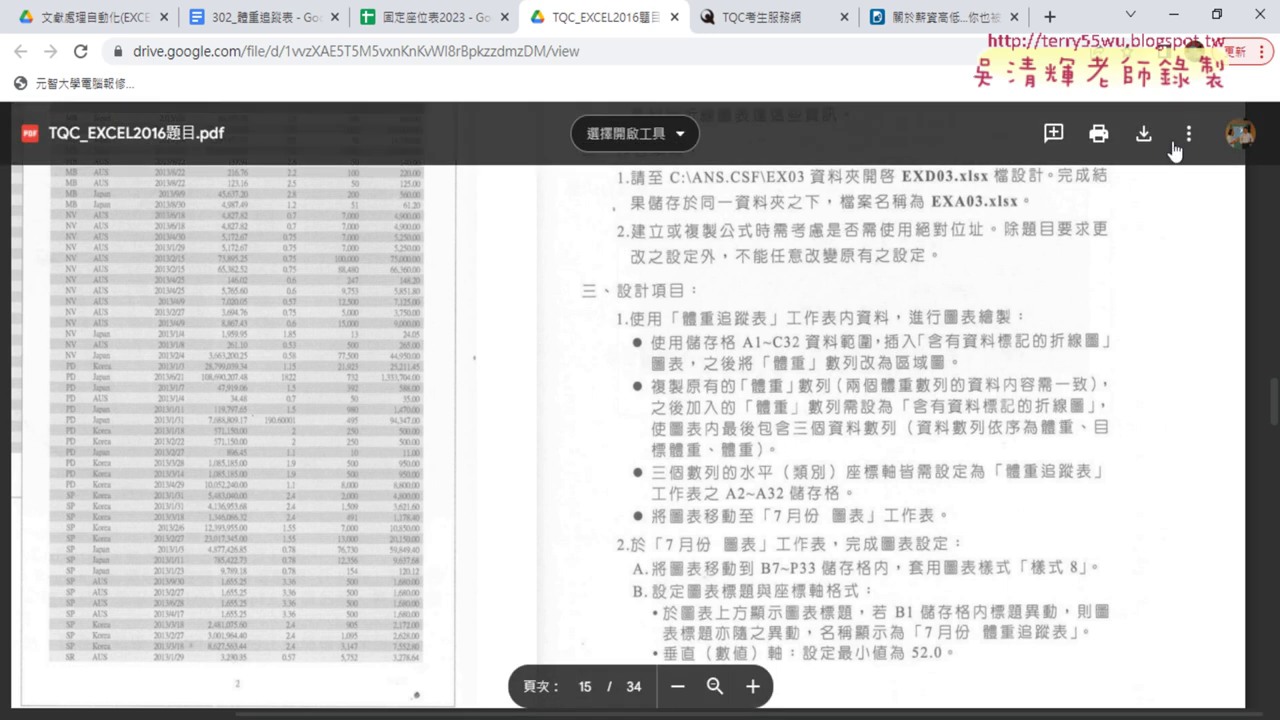
click(1173, 14)
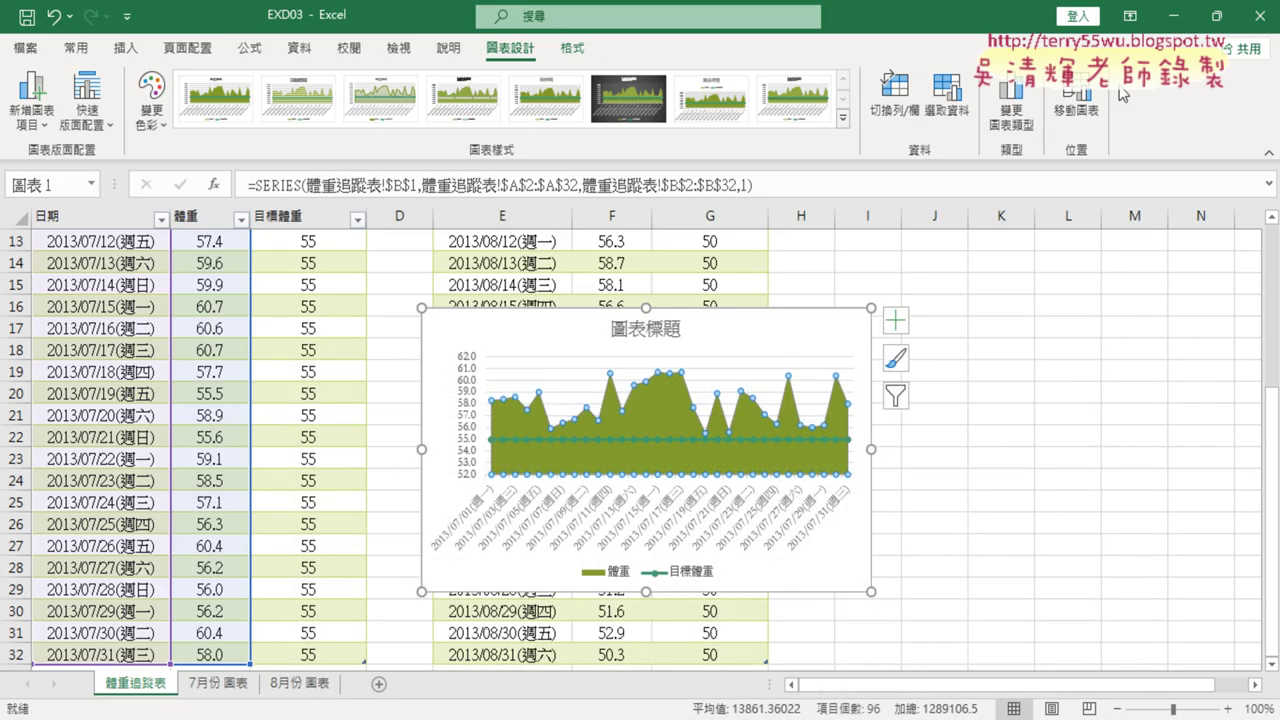
click(822, 338)
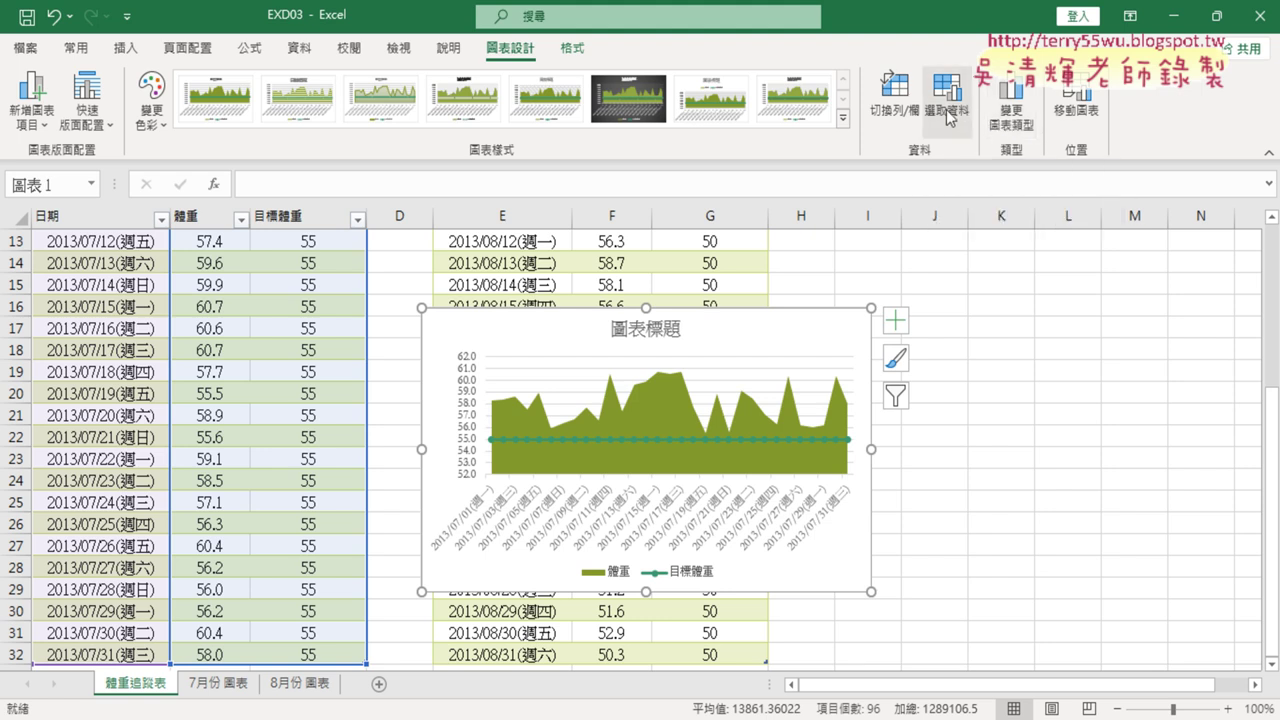
Step: Open Select Data to review range A1:C32 and the 體重 and 目標體重 series
click(946, 112)
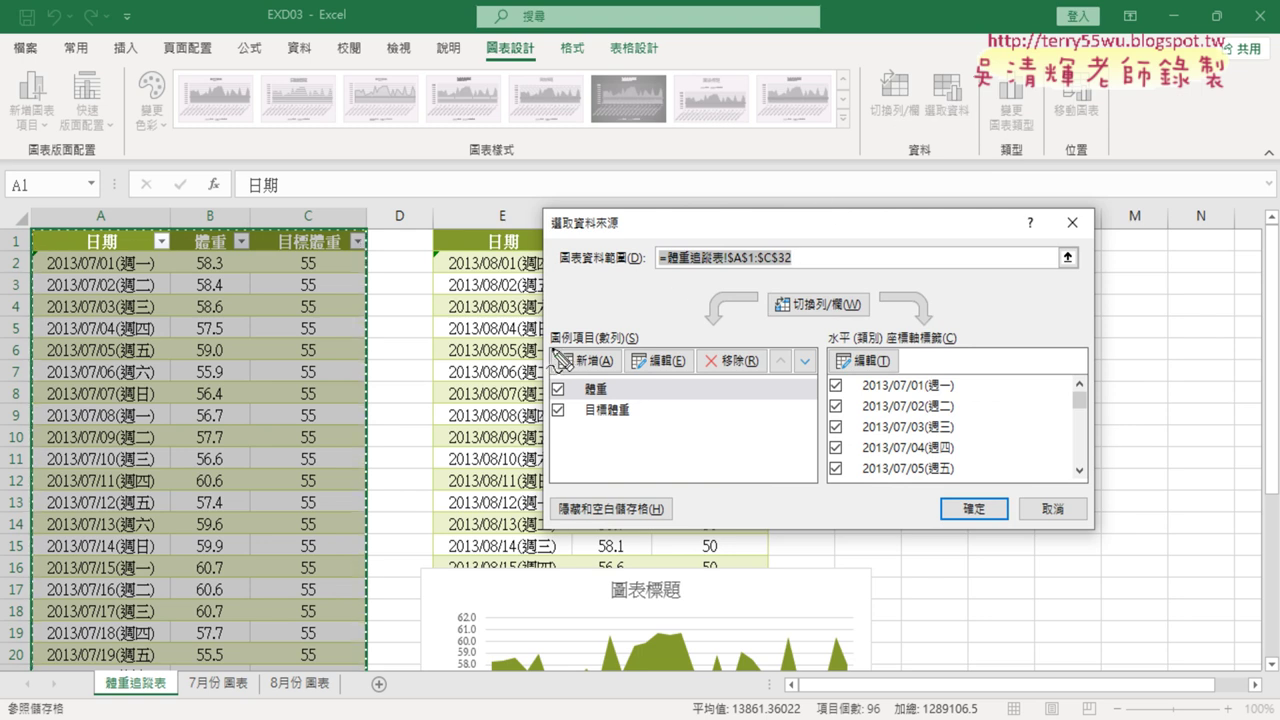
drag(552, 345, 600, 345)
mouse_move(586, 399)
mouse_down()
mouse_move(632, 422)
mouse_move(607, 372)
mouse_move(574, 452)
mouse_move(600, 452)
mouse_up()
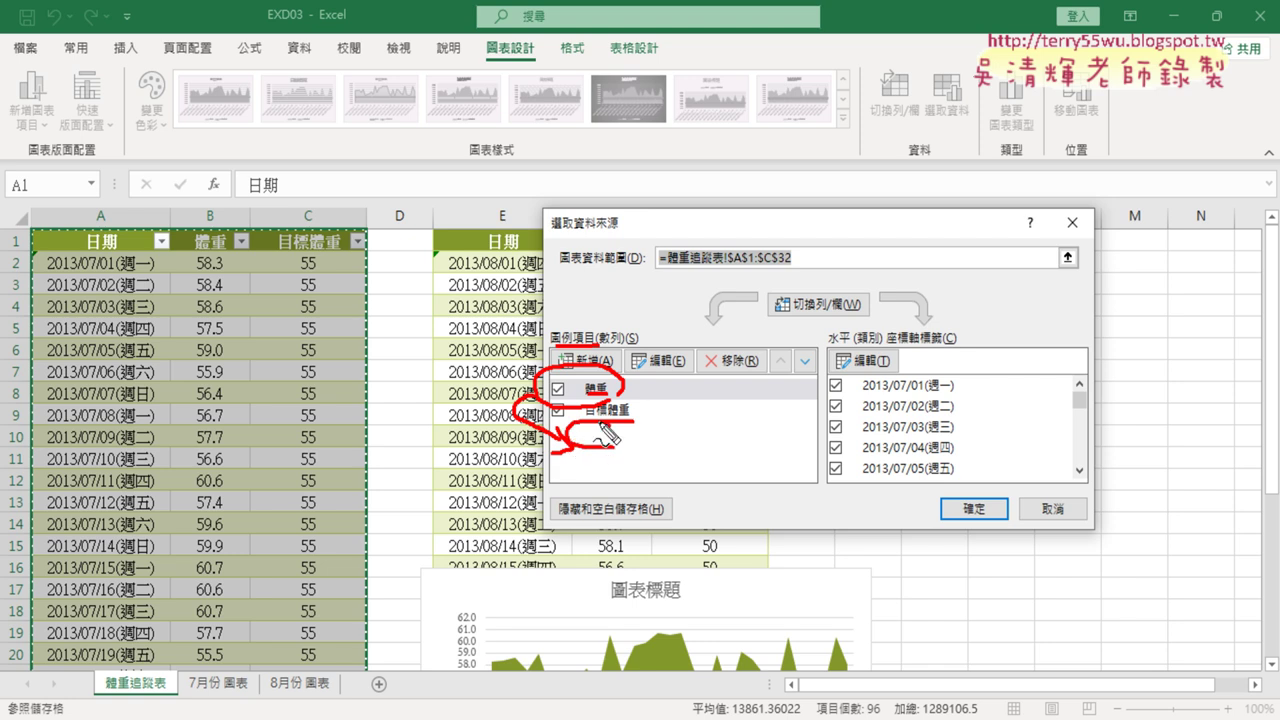